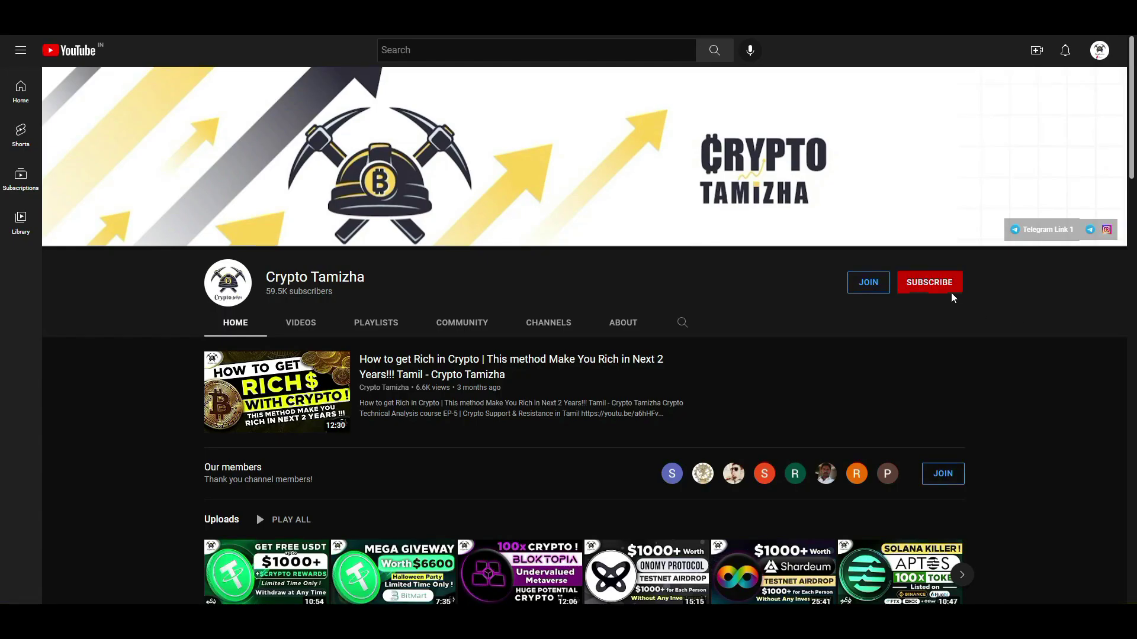
Subscribe to Crypto Tamizha and set its notification bell to All.
left_click(952, 293)
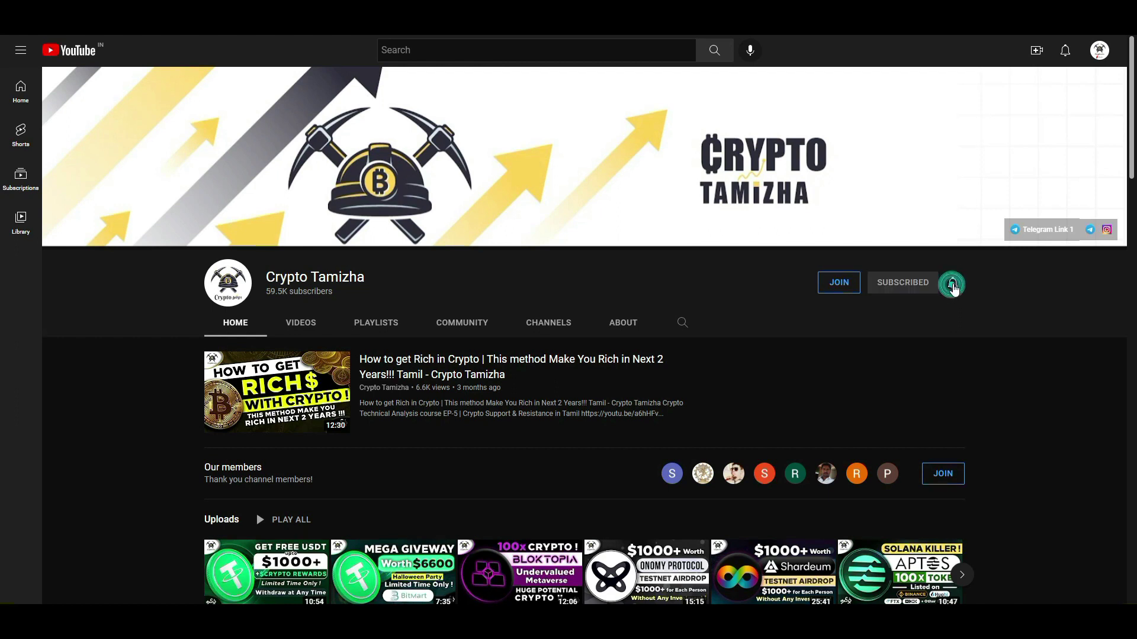
left_click(953, 283)
left_click(998, 308)
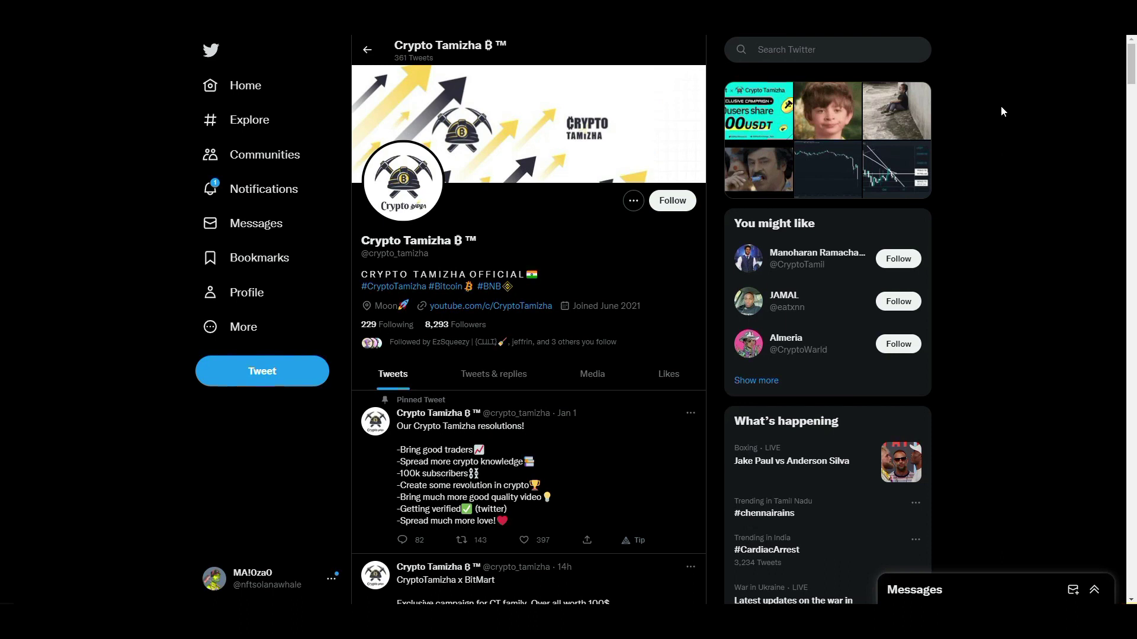
Scroll the Crypto Tamizha Twitter timeline past the pinned resolutions tweet.
scroll(1, 113, "down", 9)
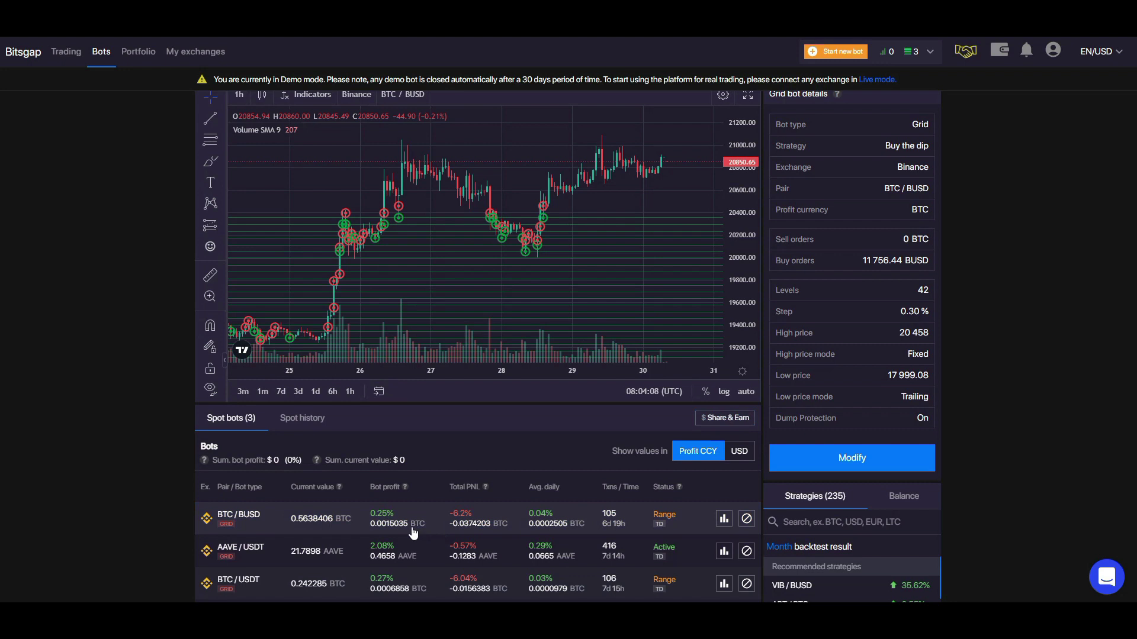
Switch the demo spot bots' values to USD and select the BTC/BUSD bot.
left_click(747, 454)
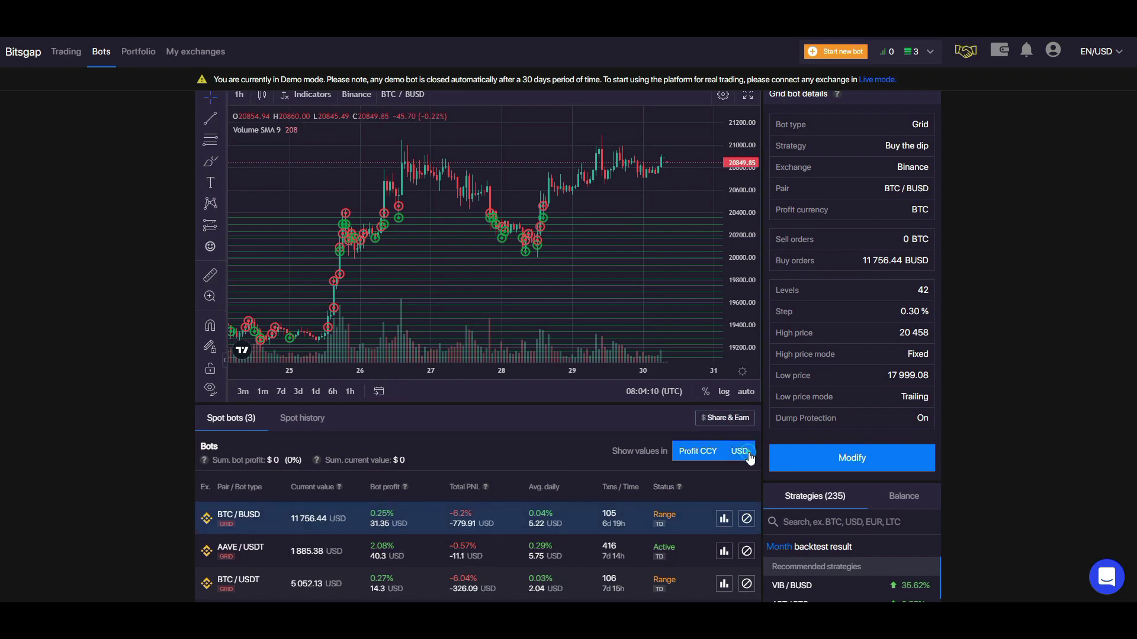
scroll(1050, 315, "down", 1)
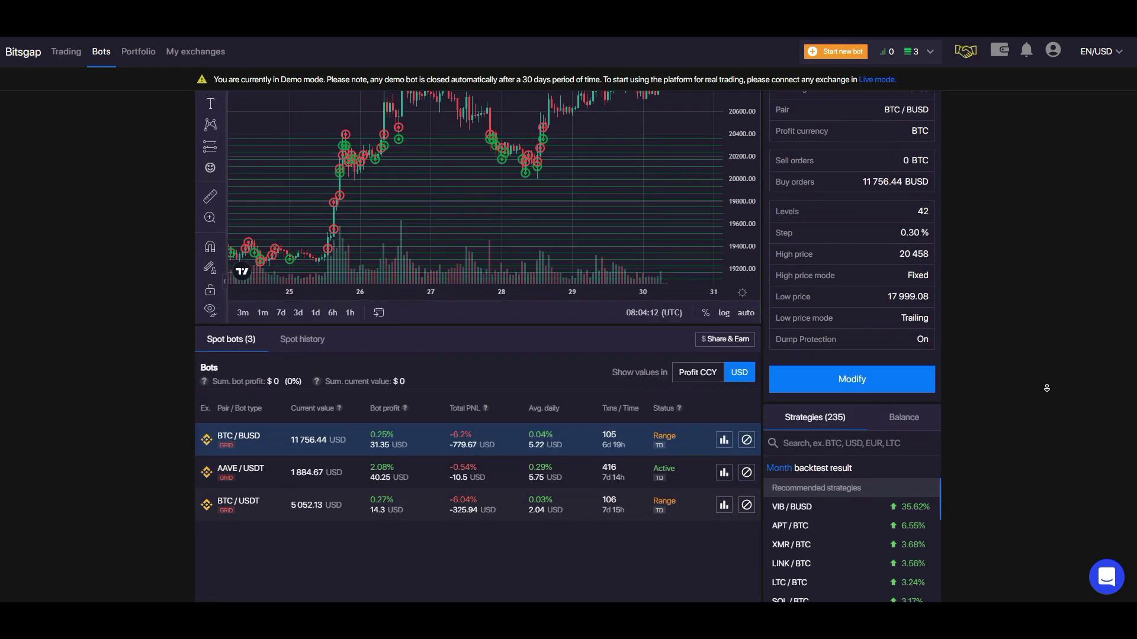
scroll(1047, 388, "down", 2)
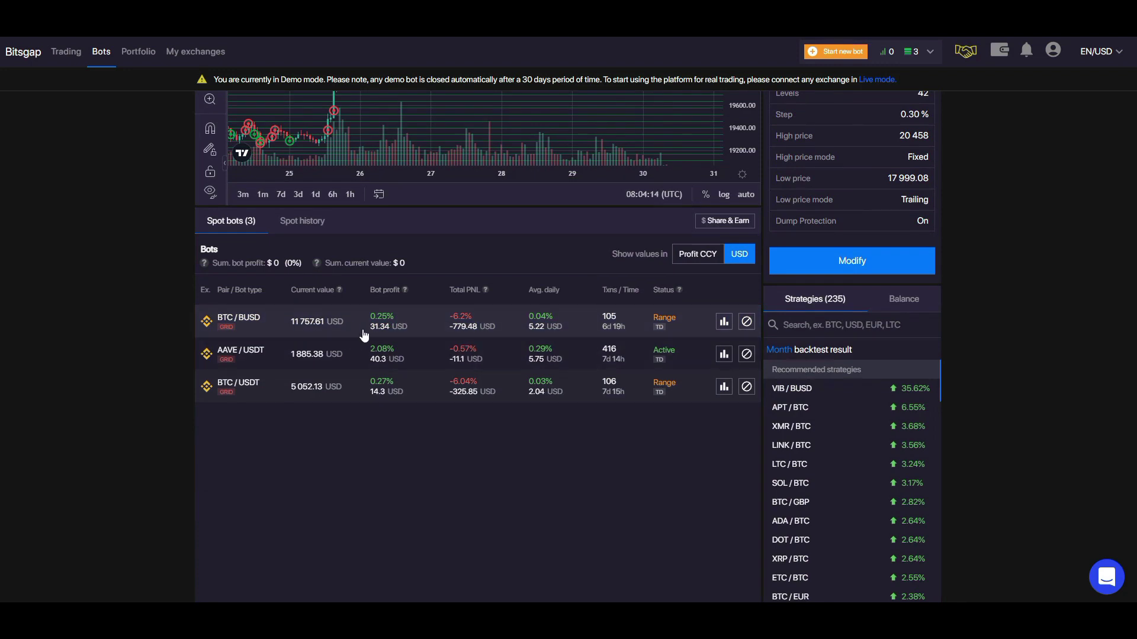
left_click(385, 331)
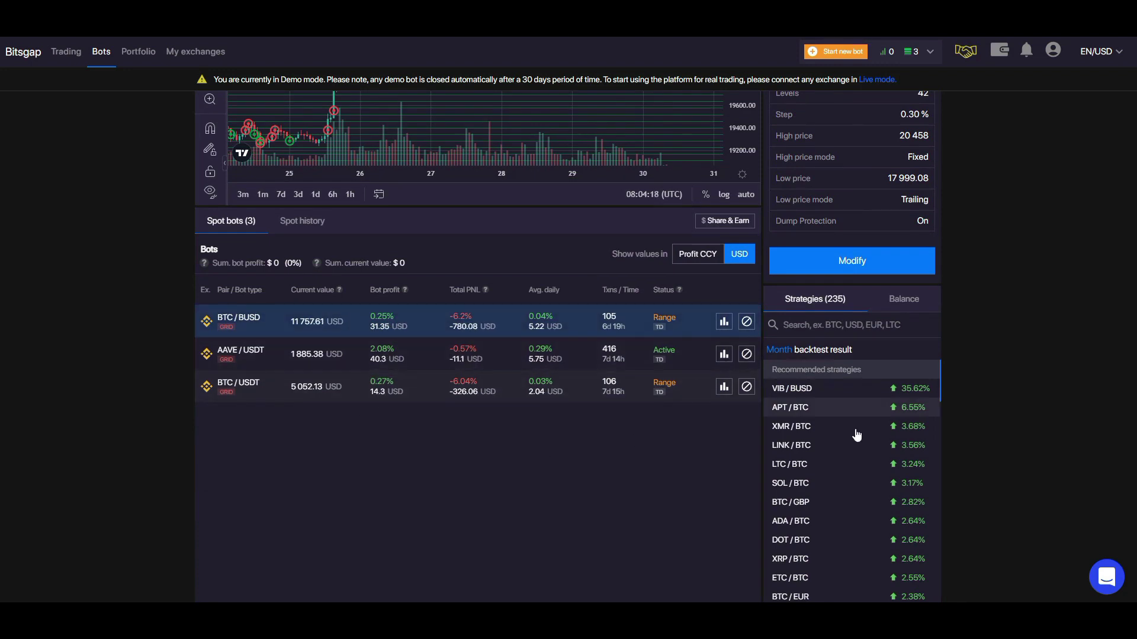
scroll(1044, 412, "up", 4)
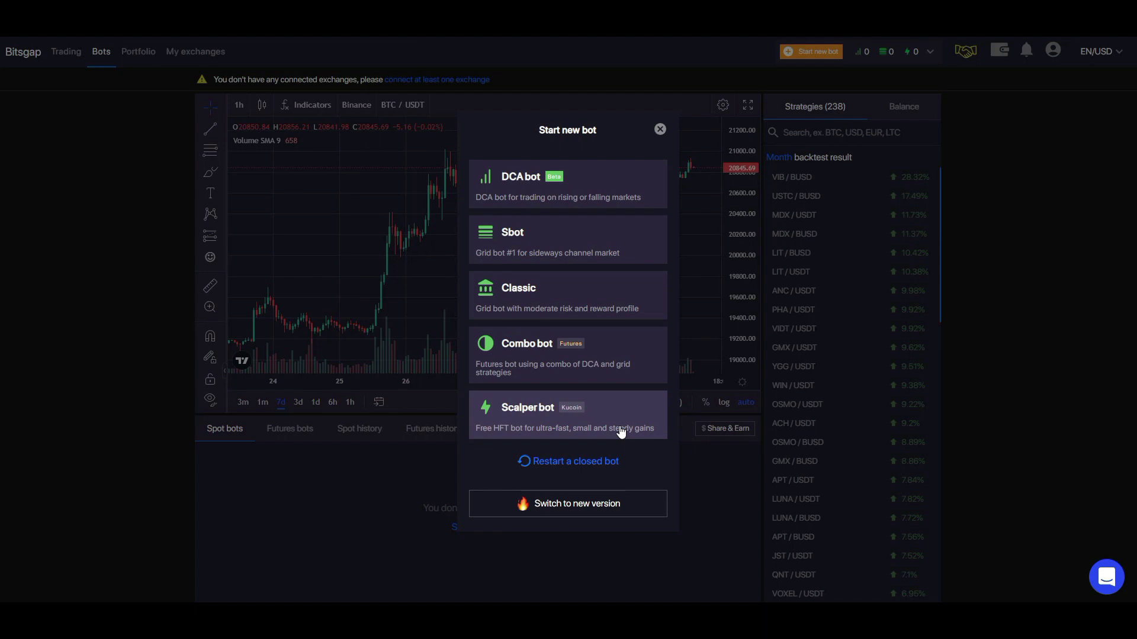
Close the new bot chooser and start adding a new exchange from My exchanges.
key("Escape")
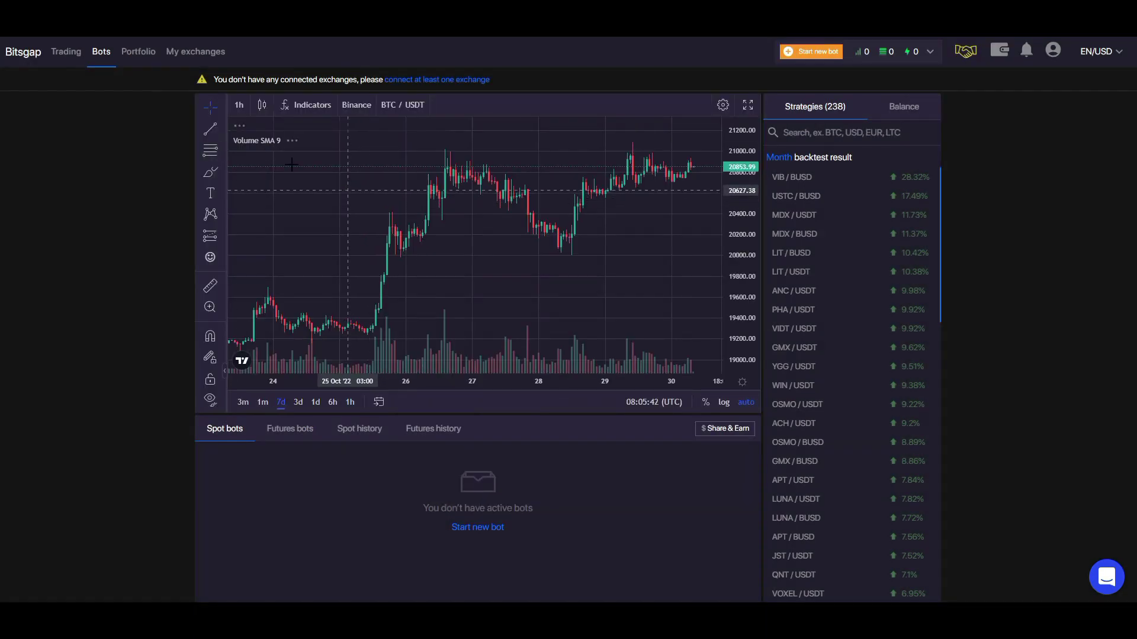
left_click(197, 53)
left_click(536, 314)
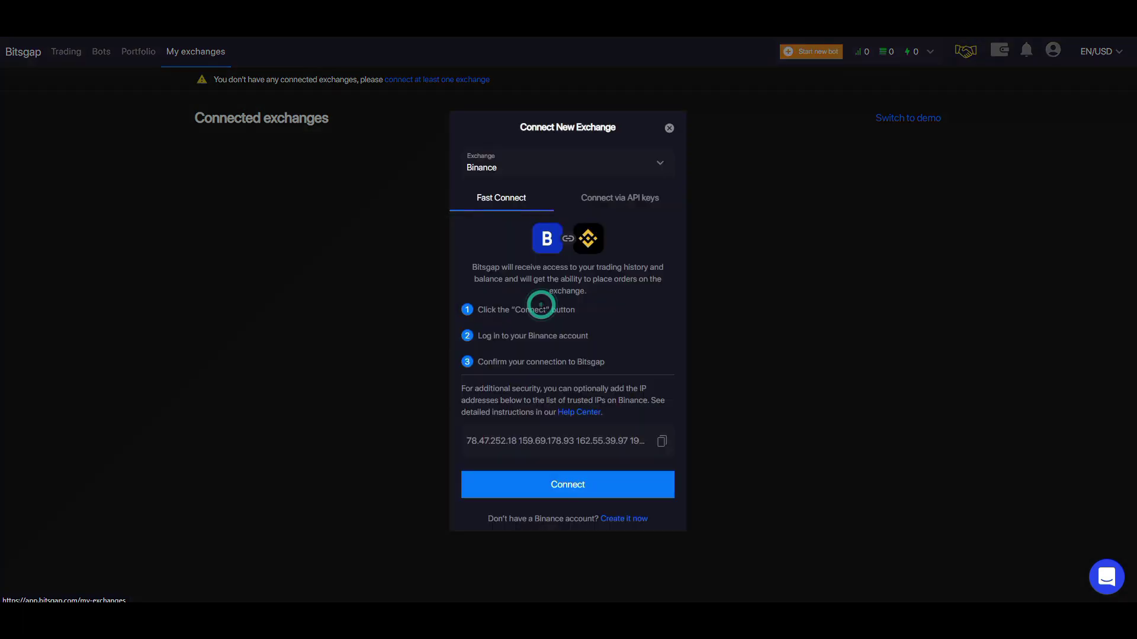
Choose Binance as the exchange and connect it.
left_click(627, 155)
scroll(586, 255, "down", 4)
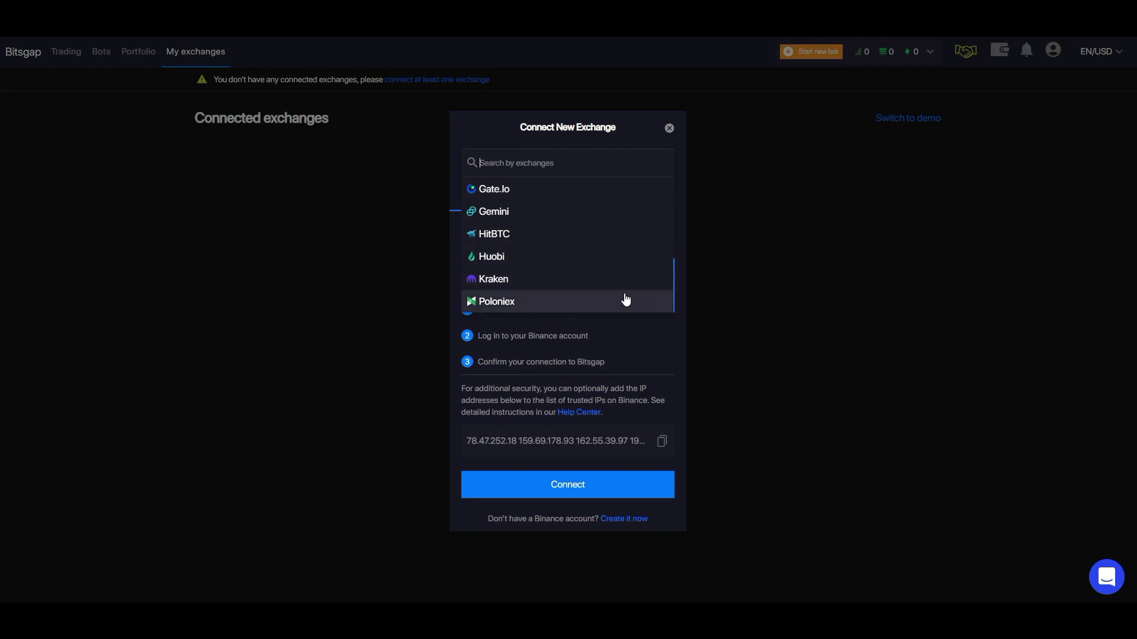
scroll(623, 278, "up", 5)
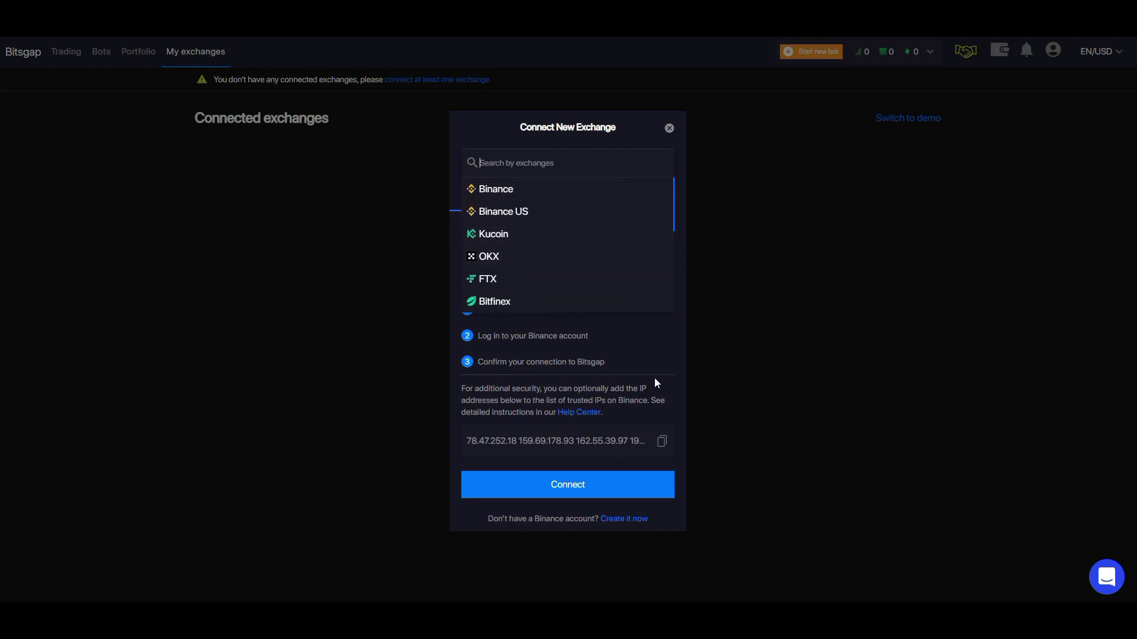
left_click(654, 346)
left_click(545, 169)
left_click(518, 193)
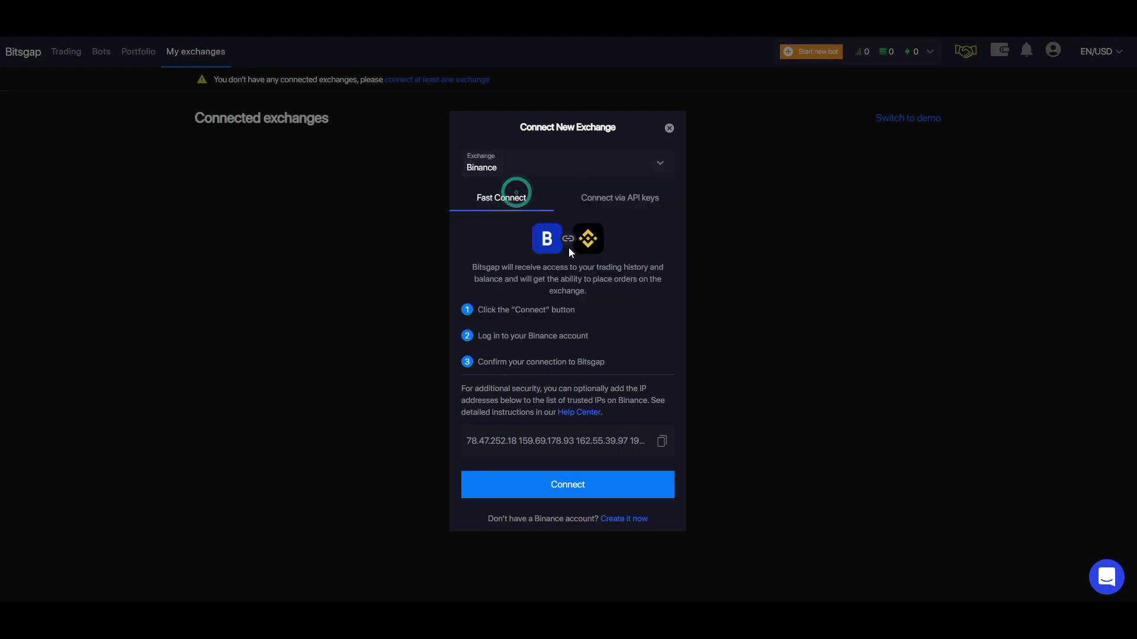
left_click(578, 483)
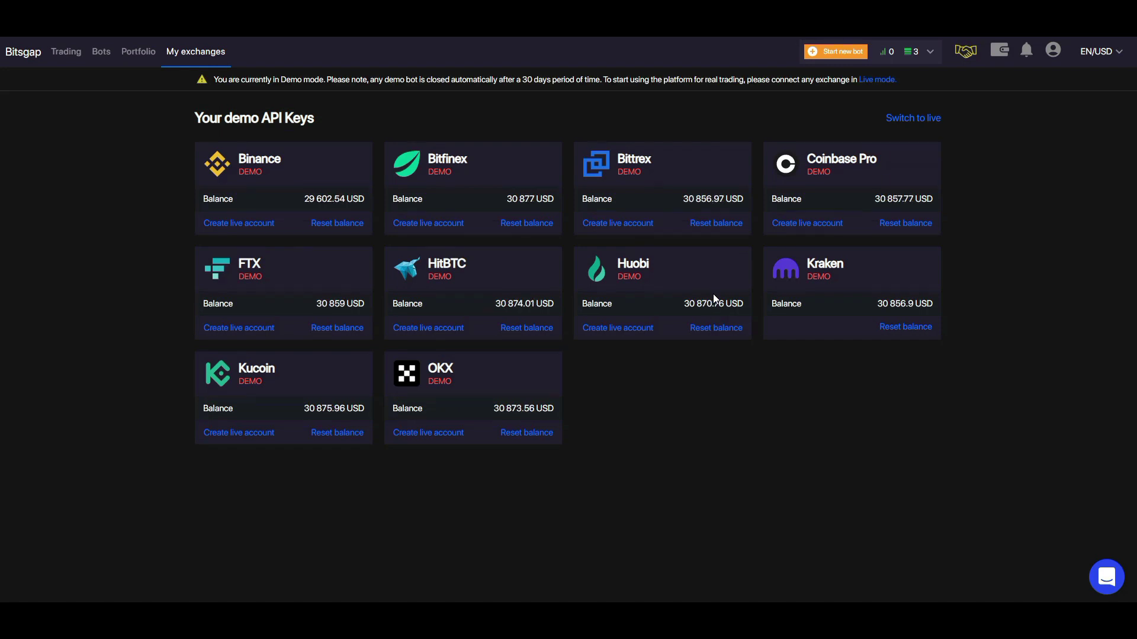
Confirm the Demo ON toggle in the account menu, then close the menu.
left_click(1053, 51)
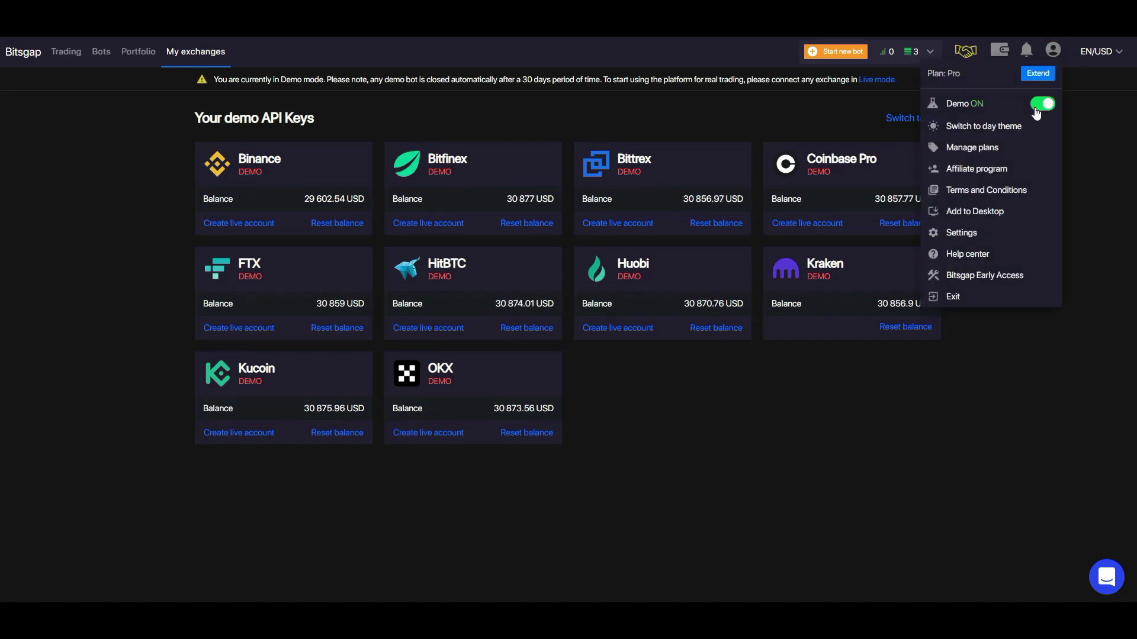
left_click(835, 413)
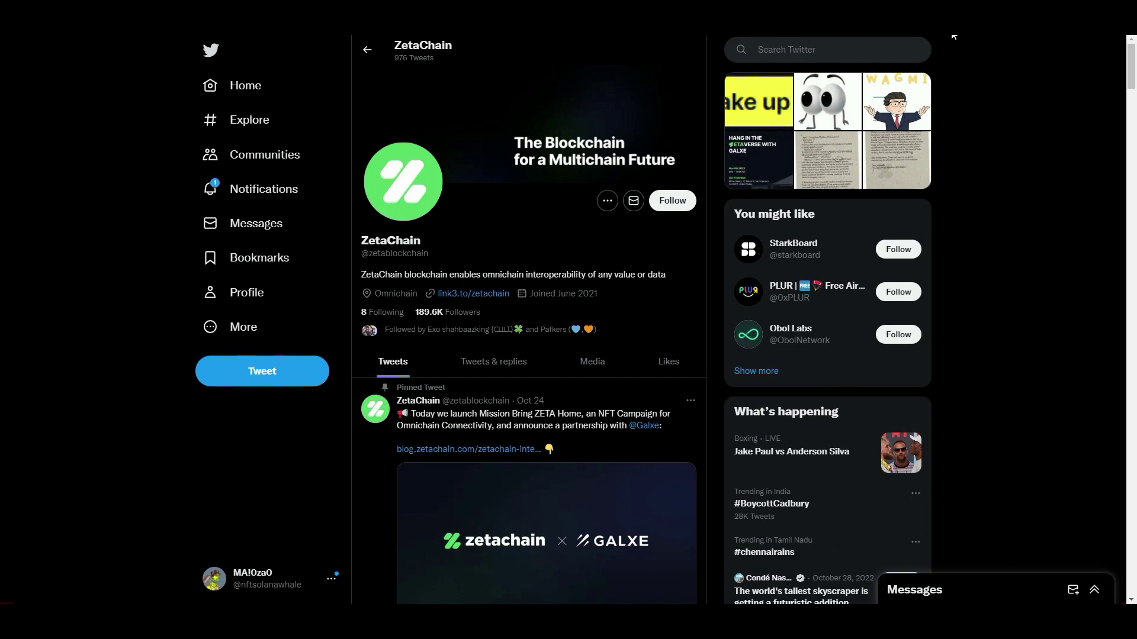
Check the balance in the MetaMask popup (Alt+Shift+M), then close it.
key("alt+shift+m")
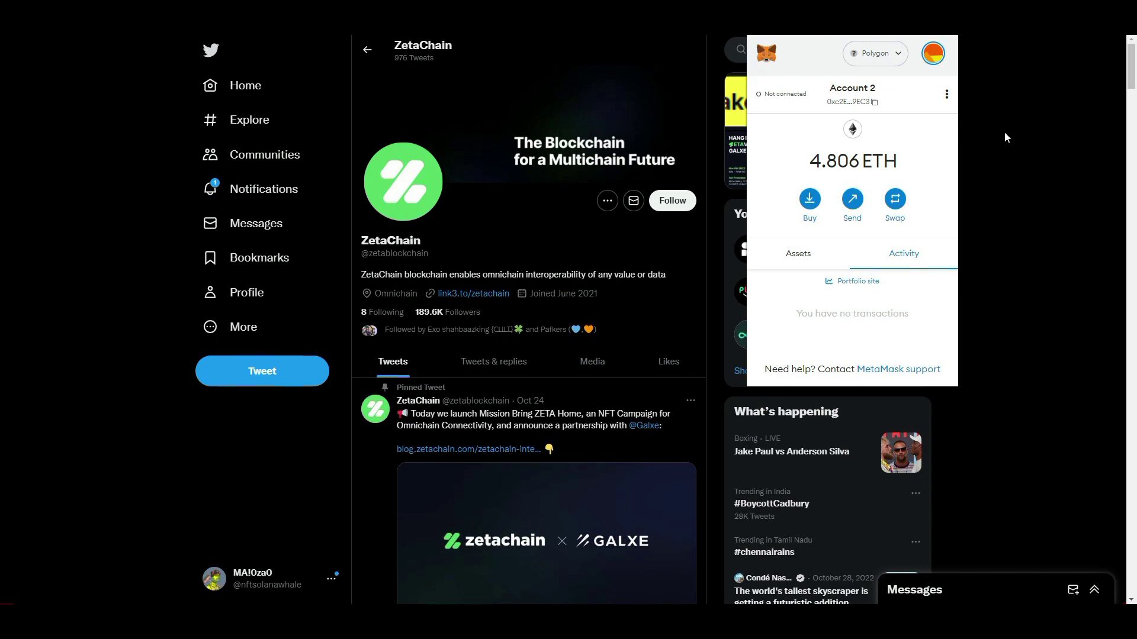
left_click(1005, 134)
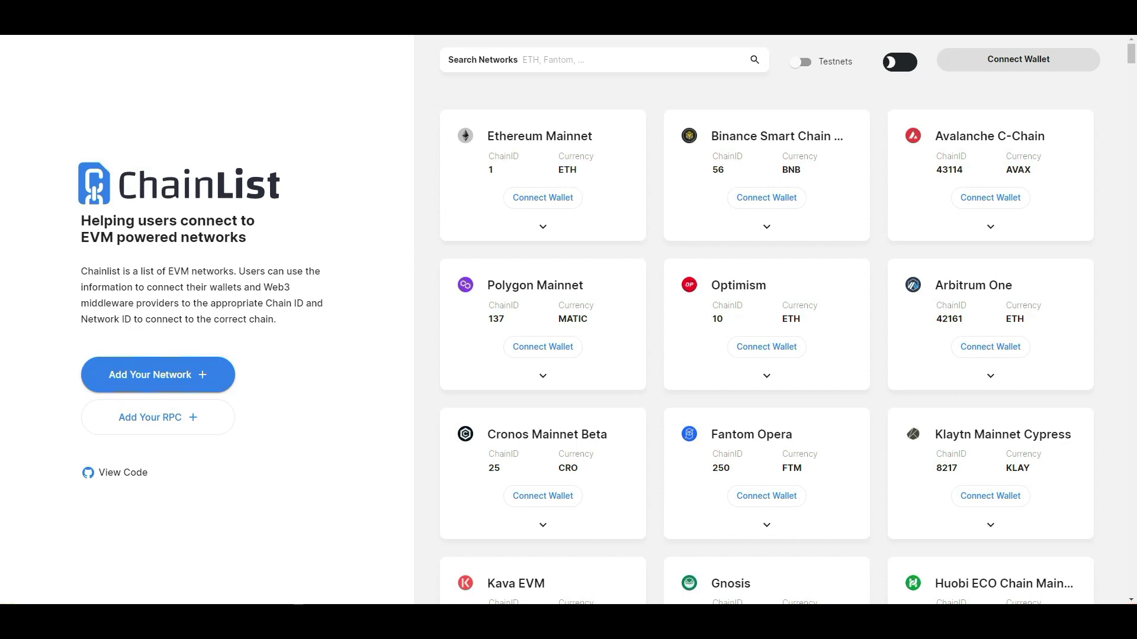
Connect the MetaMask wallet to ChainList from the Polygon Mainnet card.
left_click(875, 54)
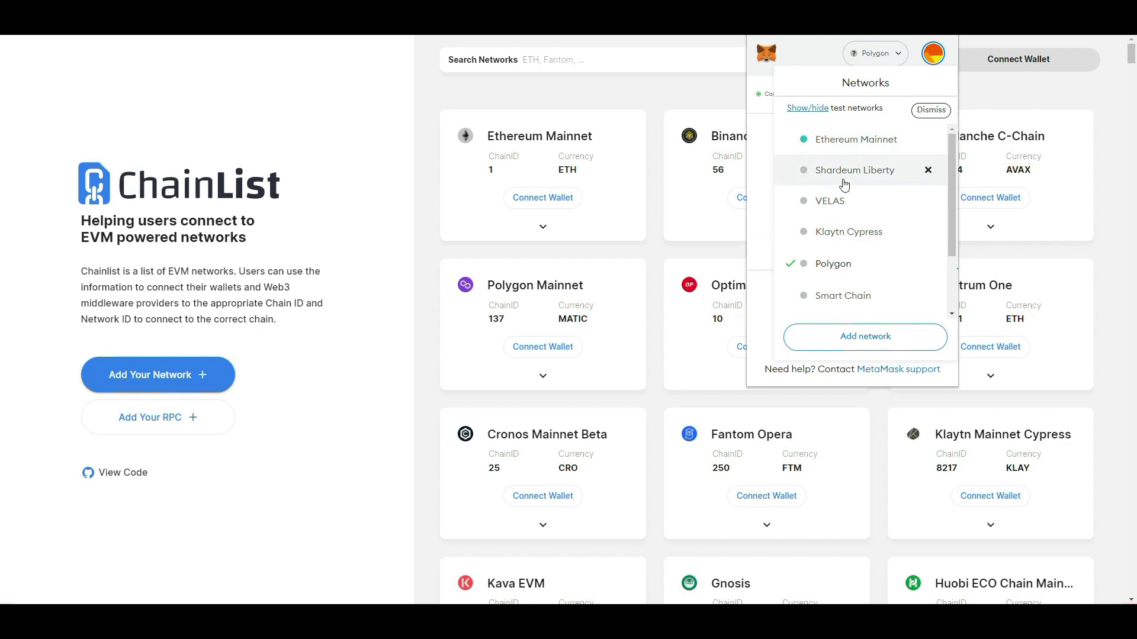
left_click(1118, 267)
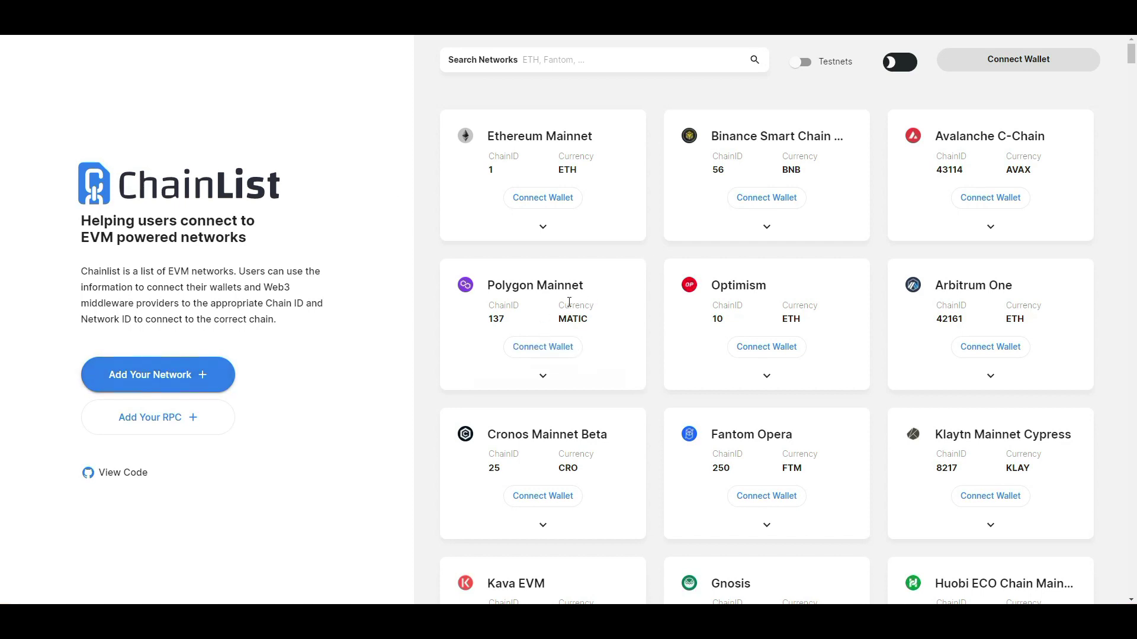
left_click(542, 346)
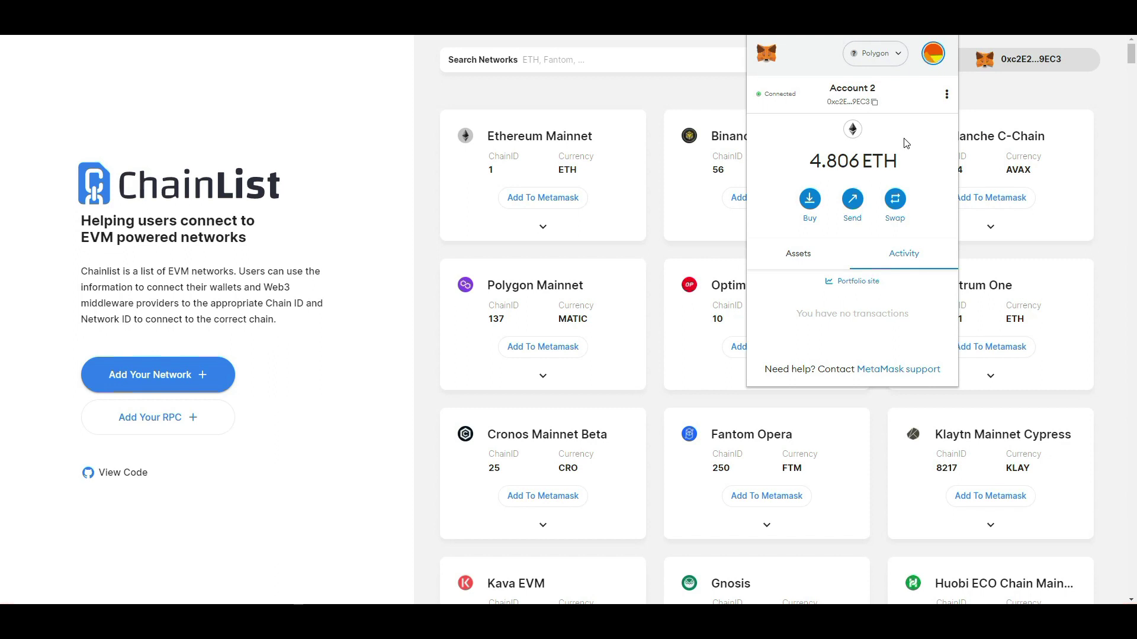
Turn Show test networks ON in MetaMask settings and close the wallet popup.
left_click(876, 59)
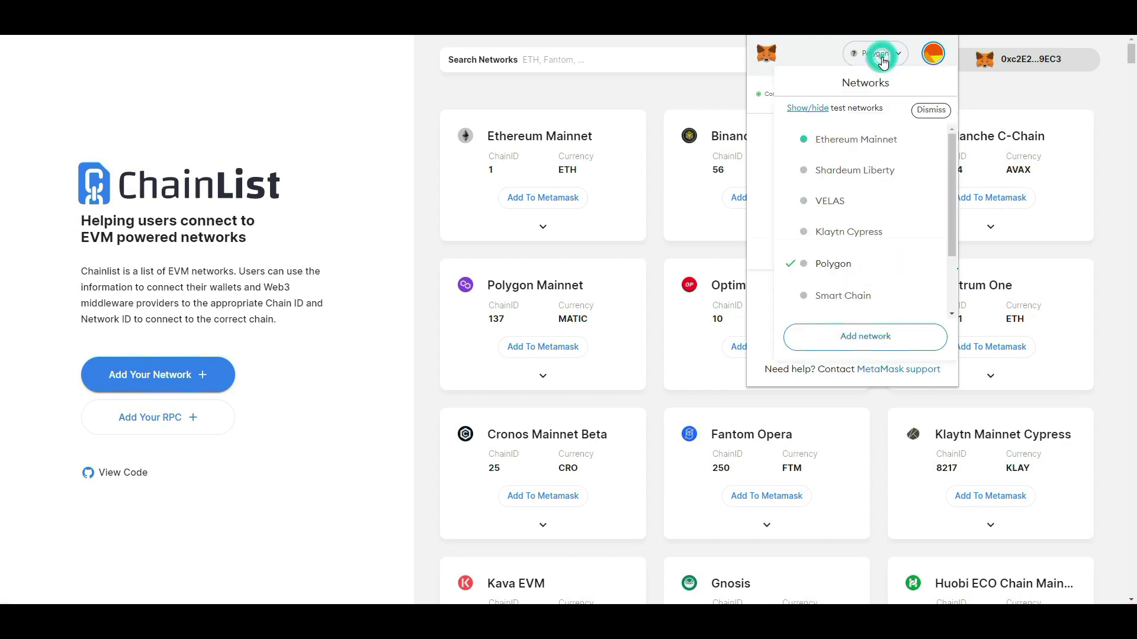
left_click(807, 109)
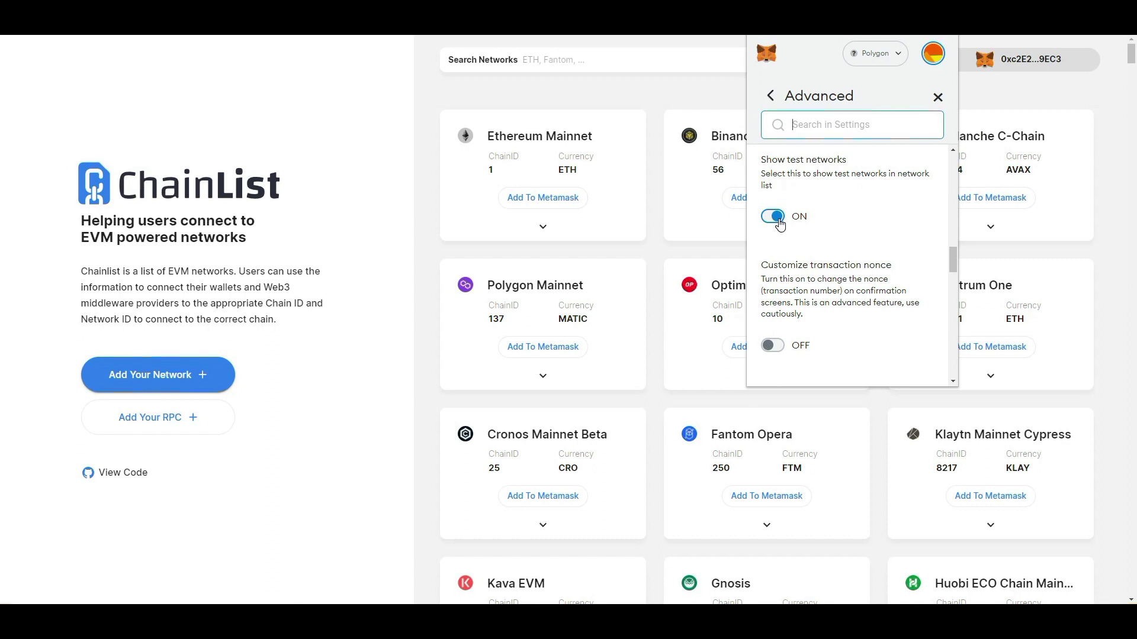
left_click(937, 97)
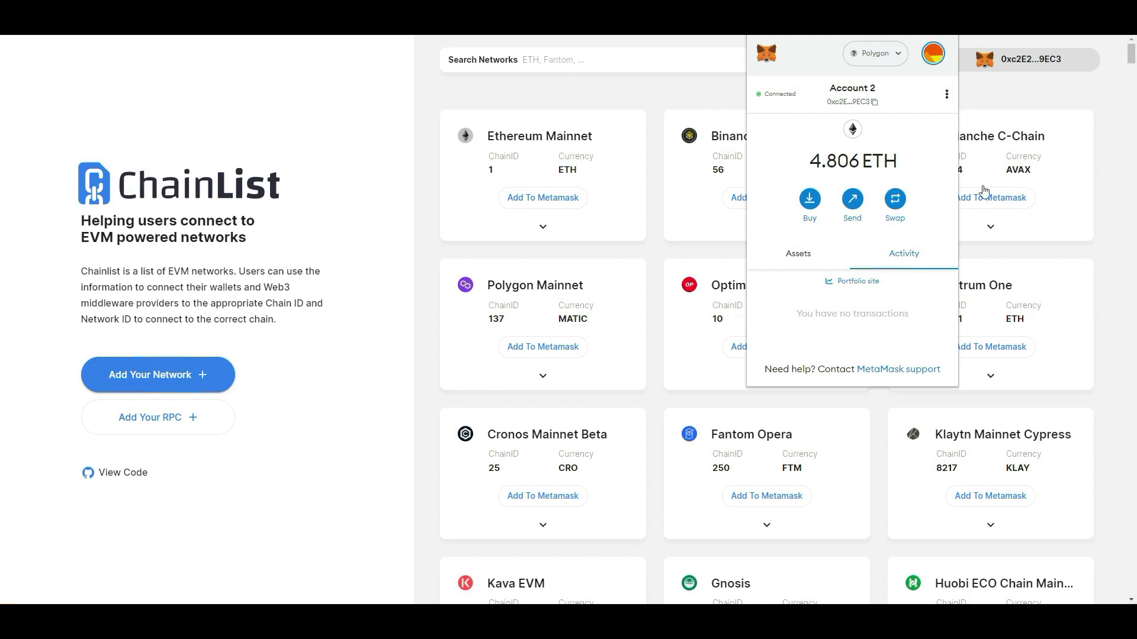
left_click(1047, 94)
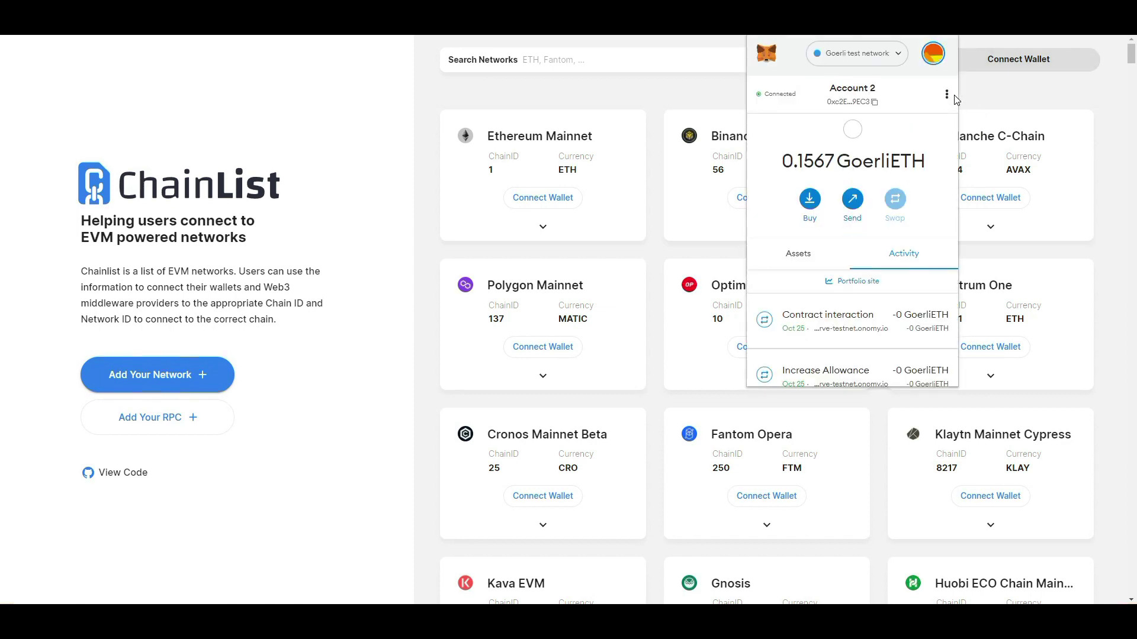
Switch MetaMask to the Goerli test network and copy the Account 2 address.
left_click(878, 62)
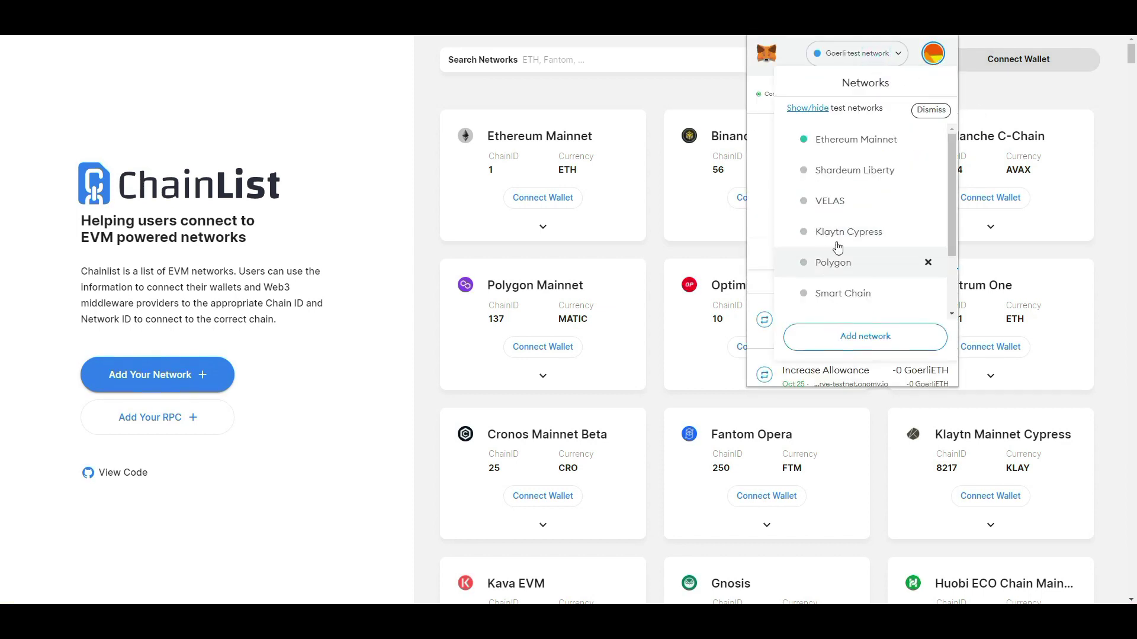
scroll(858, 204, "down", 3)
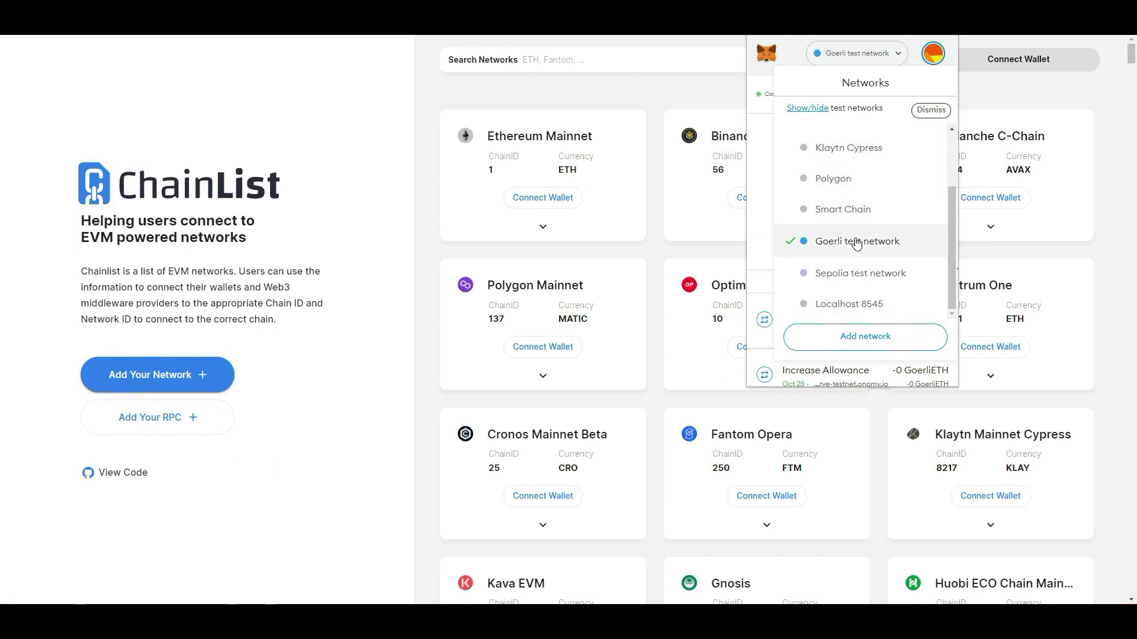
scroll(847, 225, "up", 3)
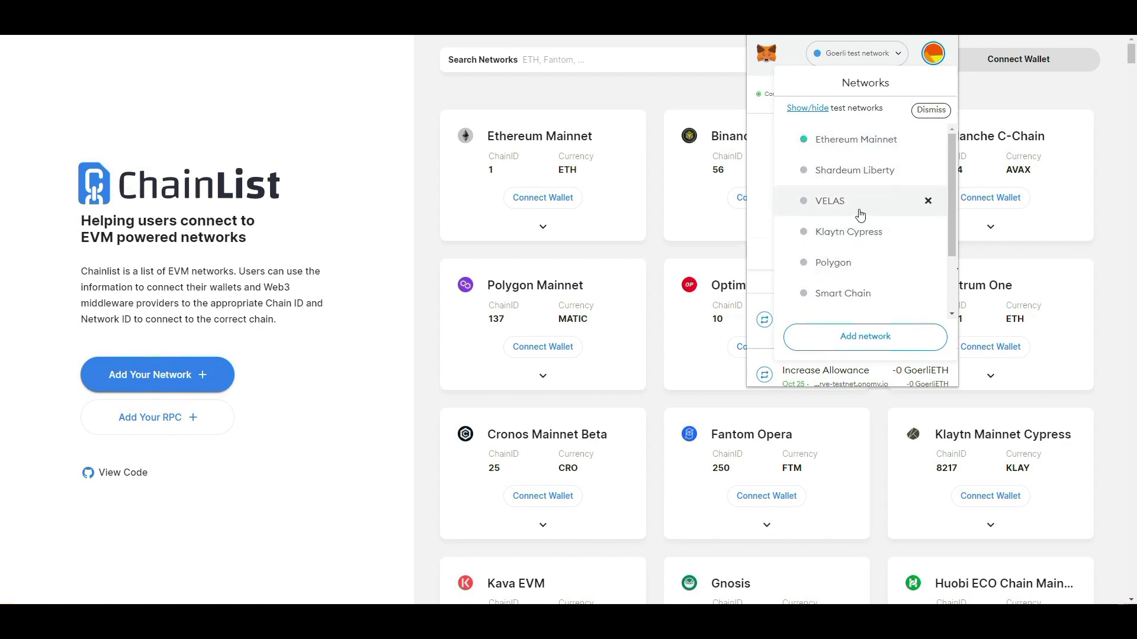
scroll(860, 215, "down", 3)
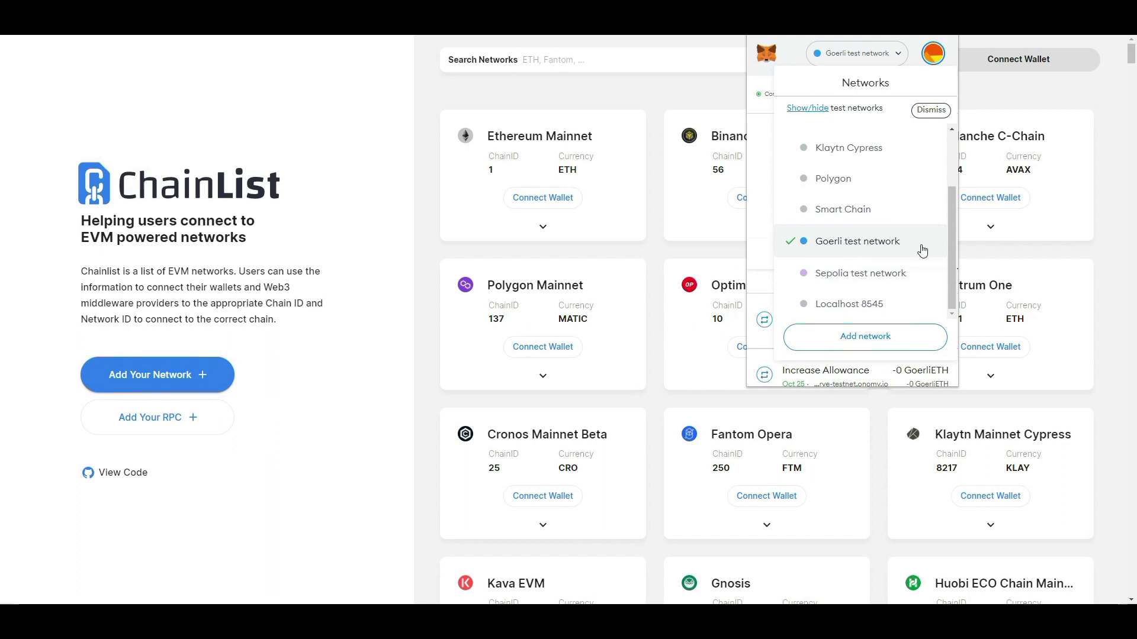
left_click(874, 254)
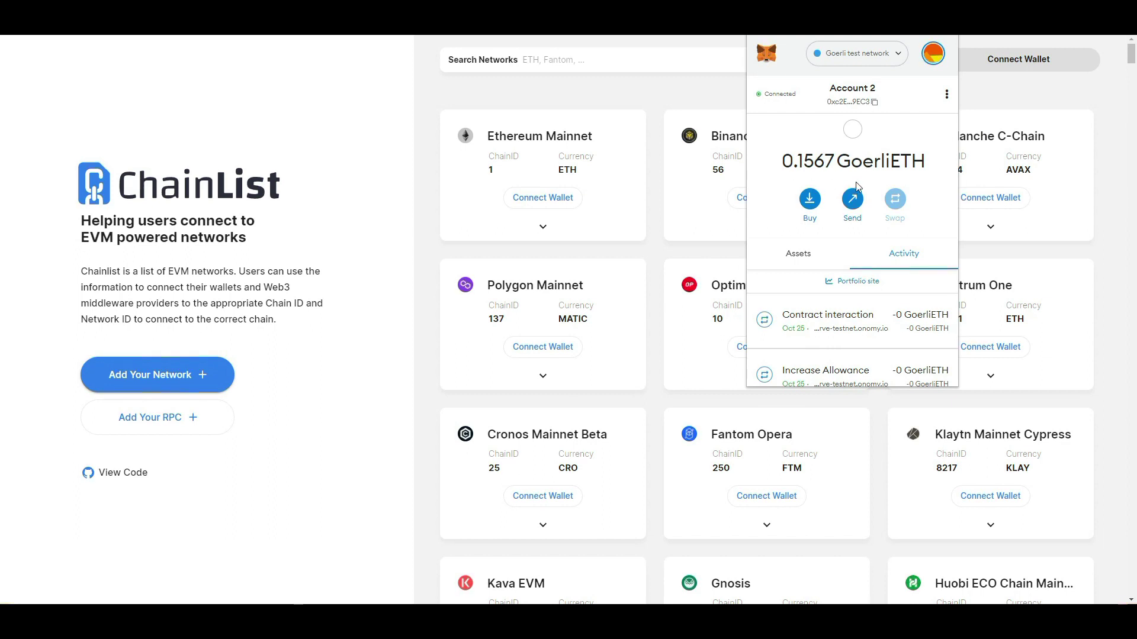
left_click(850, 104)
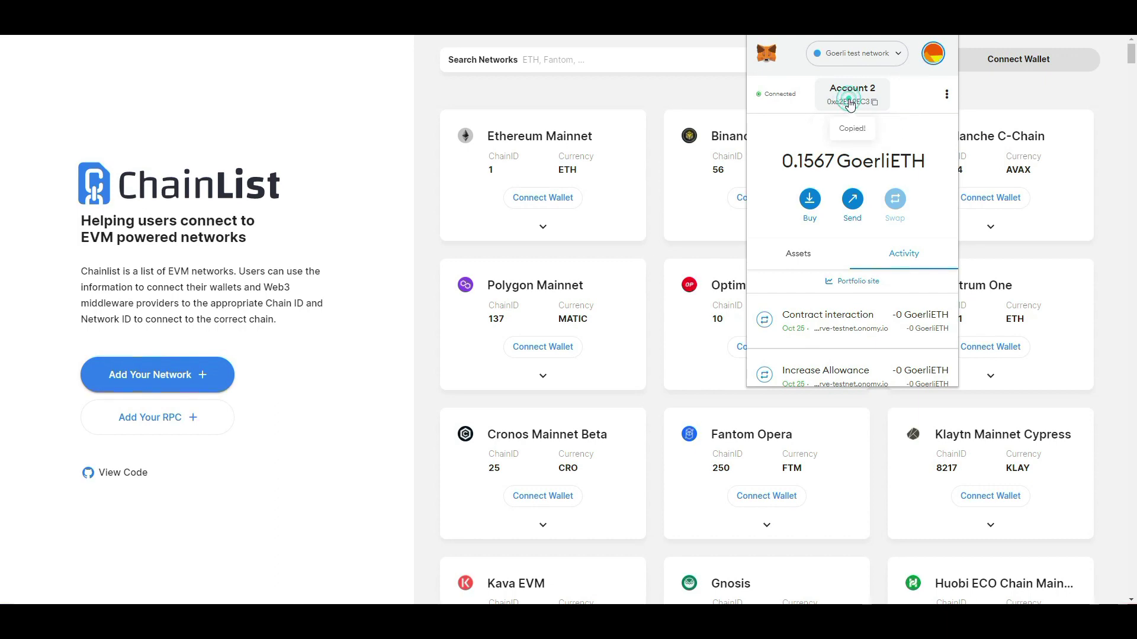
key("alt+Tab")
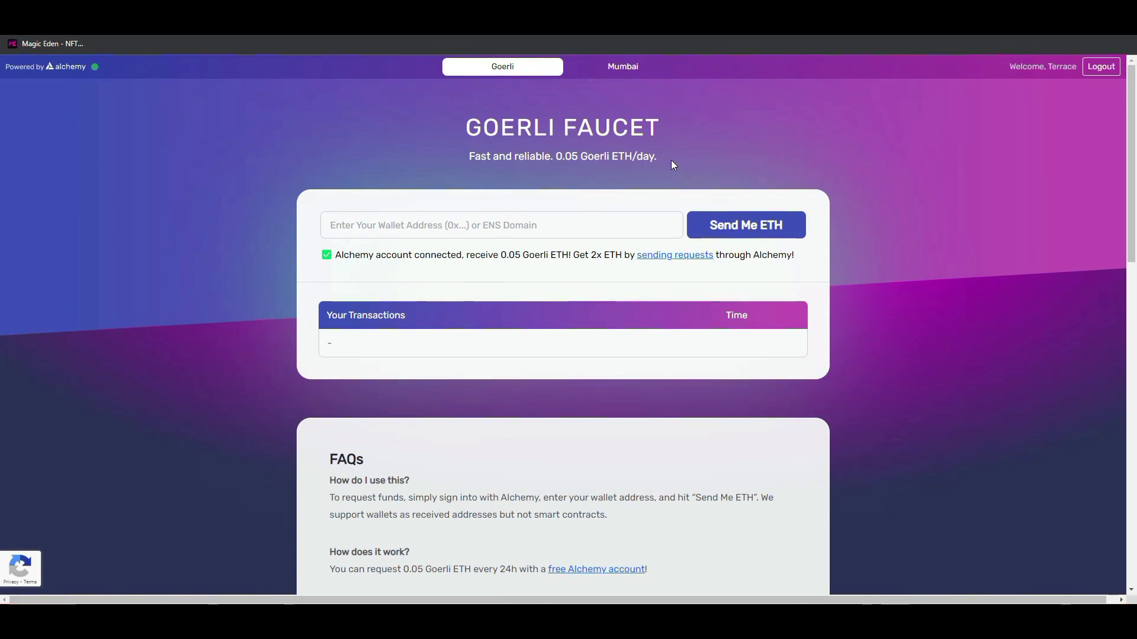
Paste the copied Account 2 address into the faucet's wallet address field.
right_click(542, 221)
left_click(586, 315)
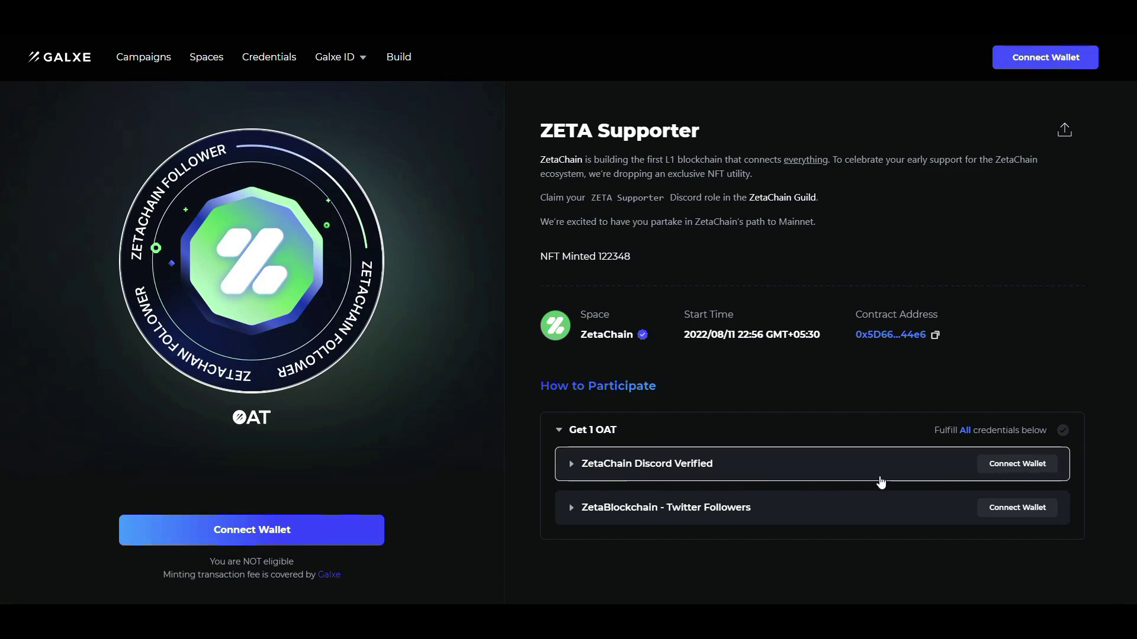
Connect MetaMask to Galxe, authorize Discord access, sign the message, then verify the Discord credential.
left_click(1027, 465)
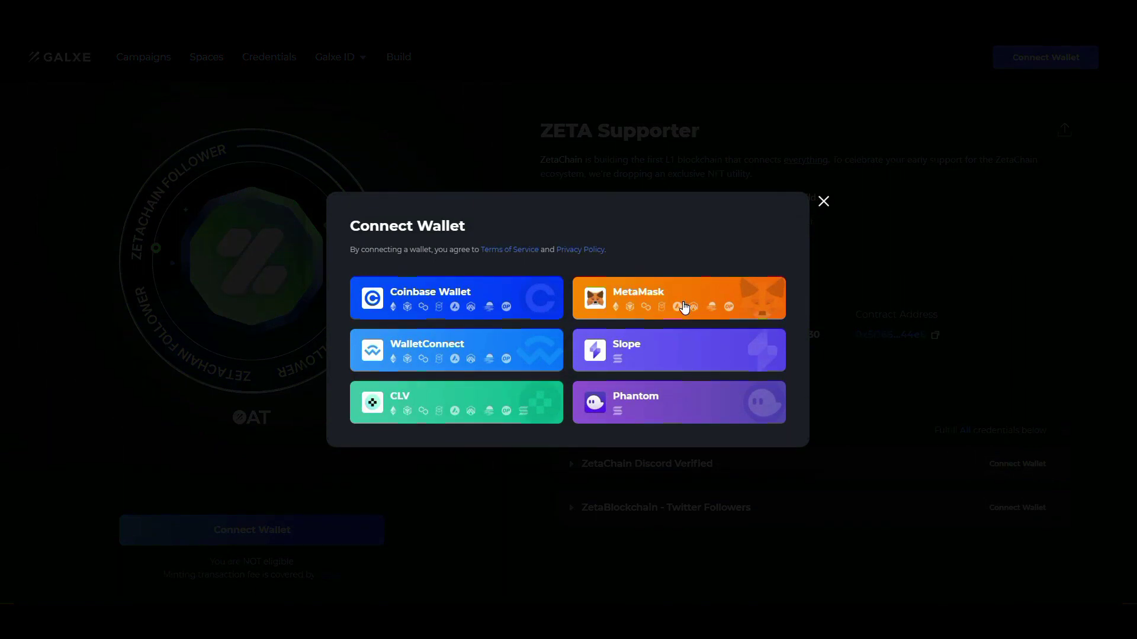
left_click(683, 306)
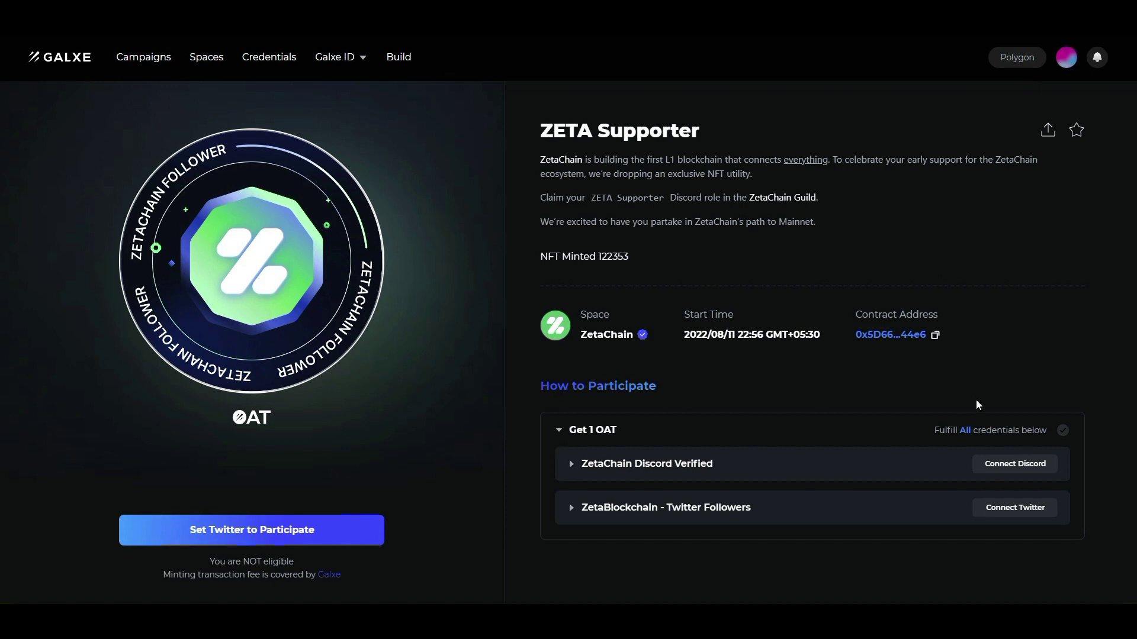
left_click(1014, 463)
scroll(651, 314, "down", 5)
left_click(648, 399)
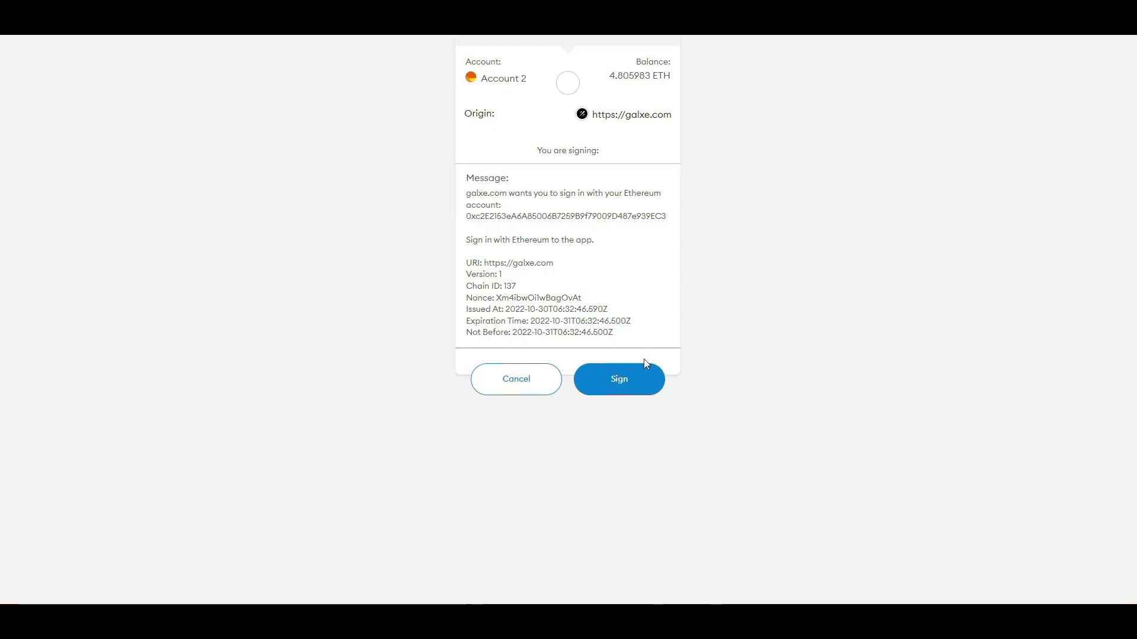
left_click(630, 382)
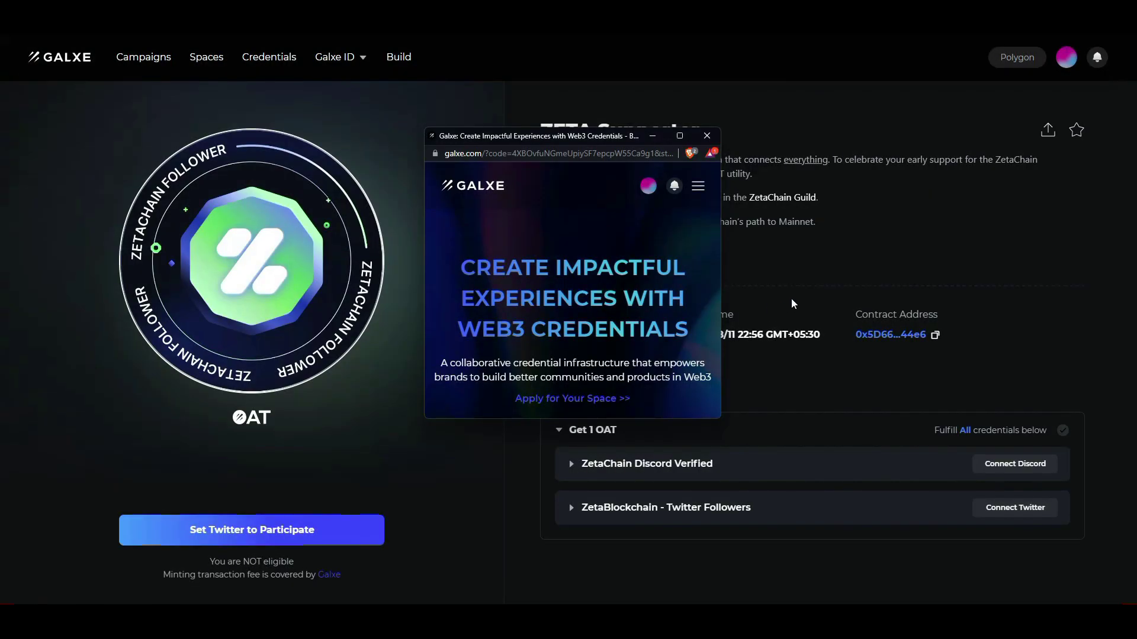
left_click(951, 464)
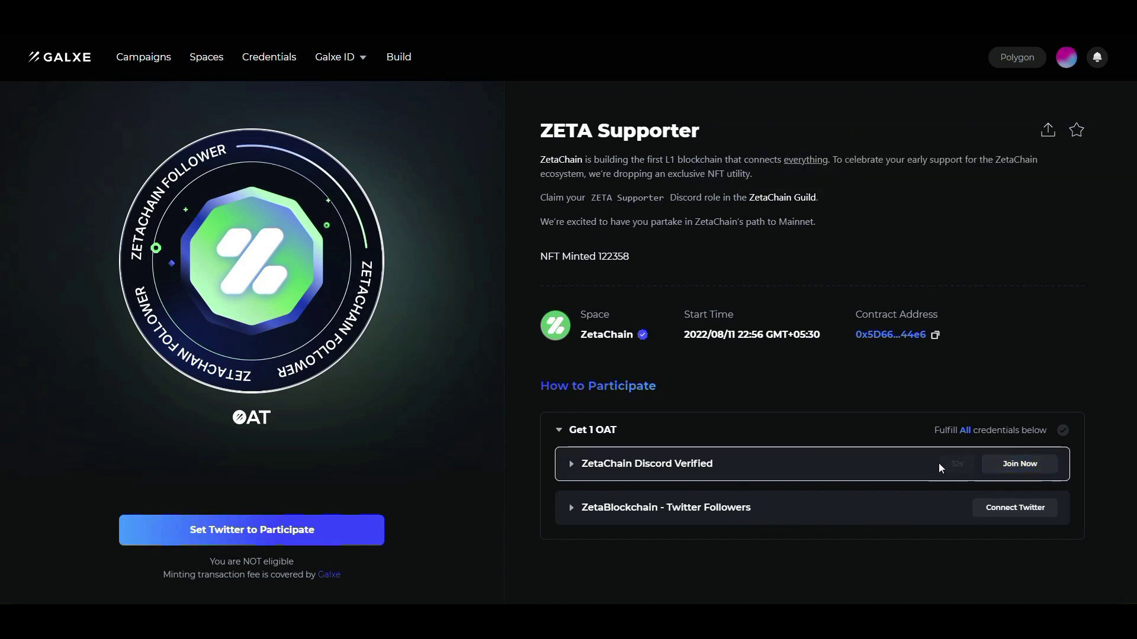
Try the ZetaChain Discord invite from Galxe twice and find it invalid.
left_click(1035, 474)
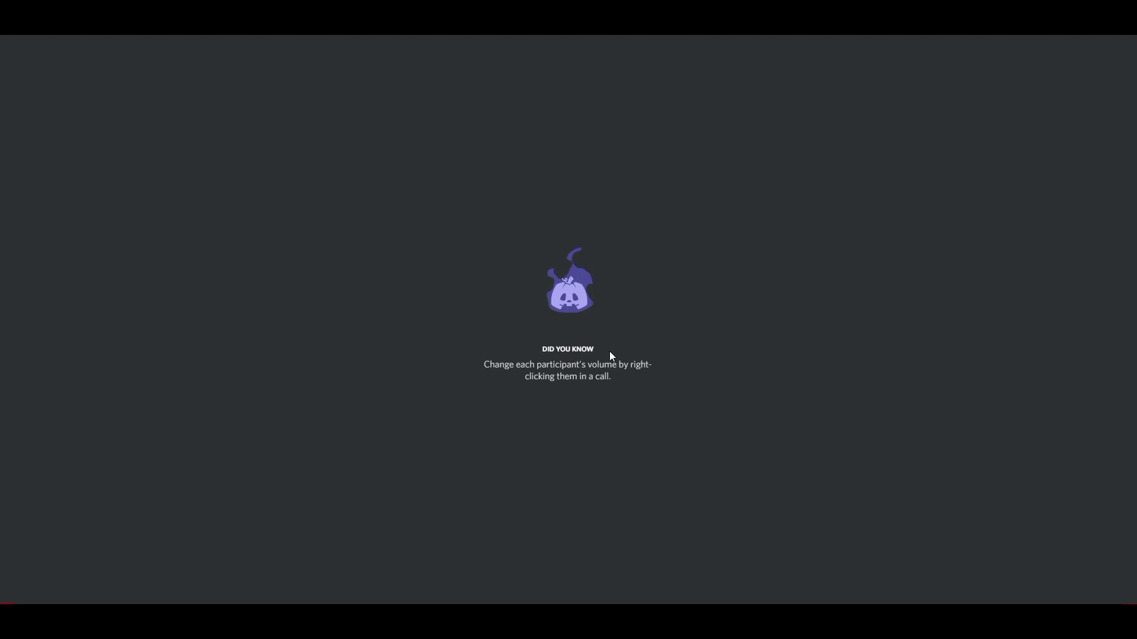
left_click(573, 557)
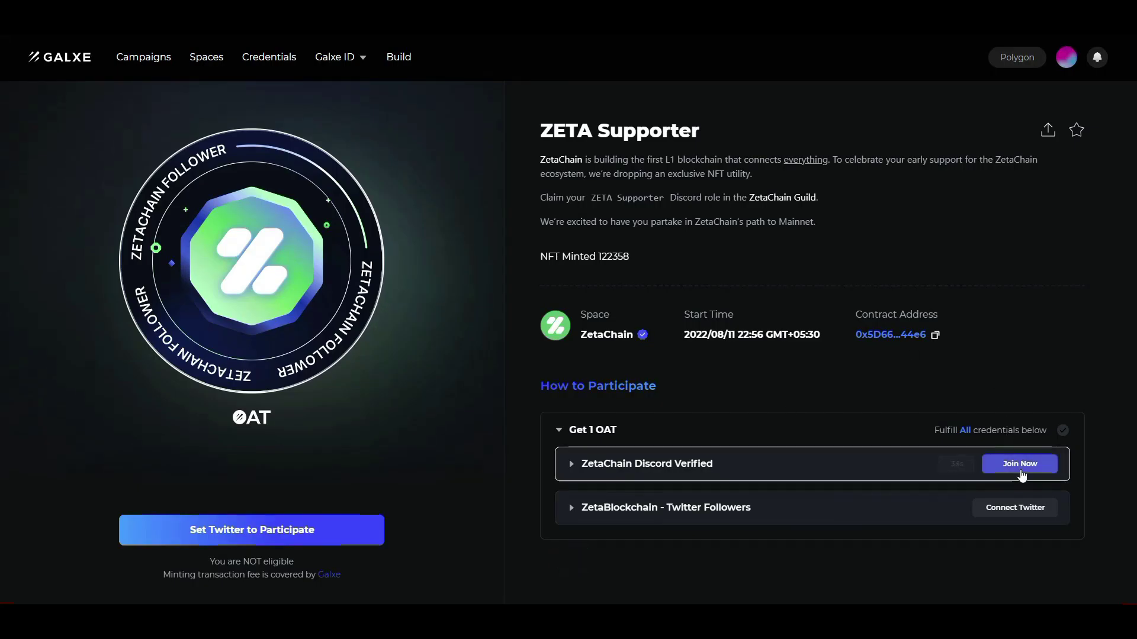
left_click(1020, 464)
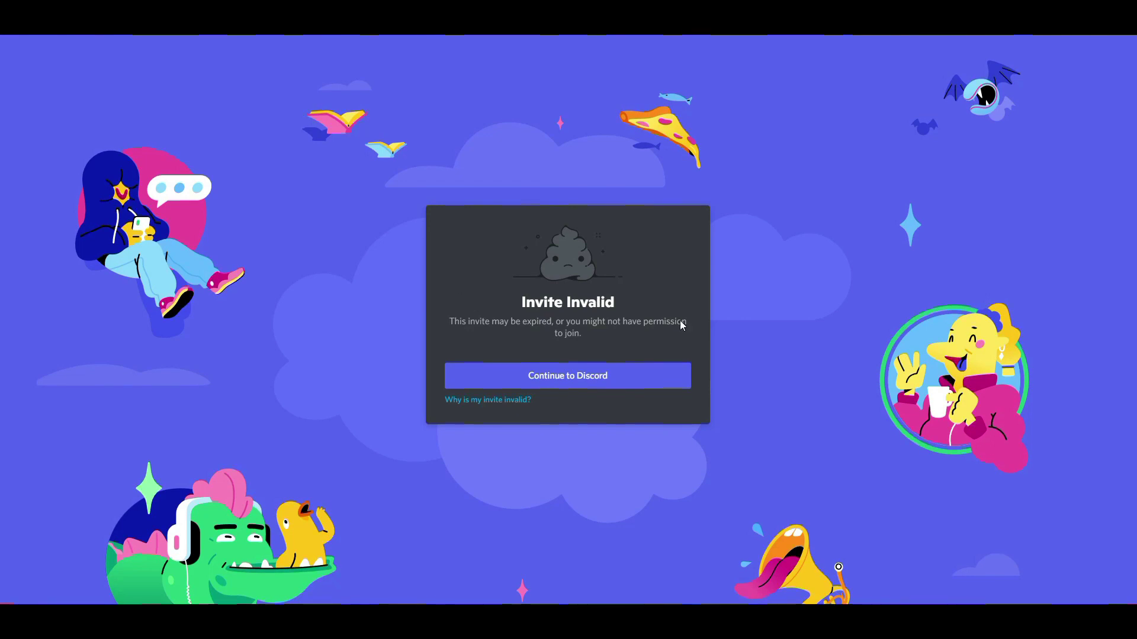
left_click(623, 376)
key("alt+Tab")
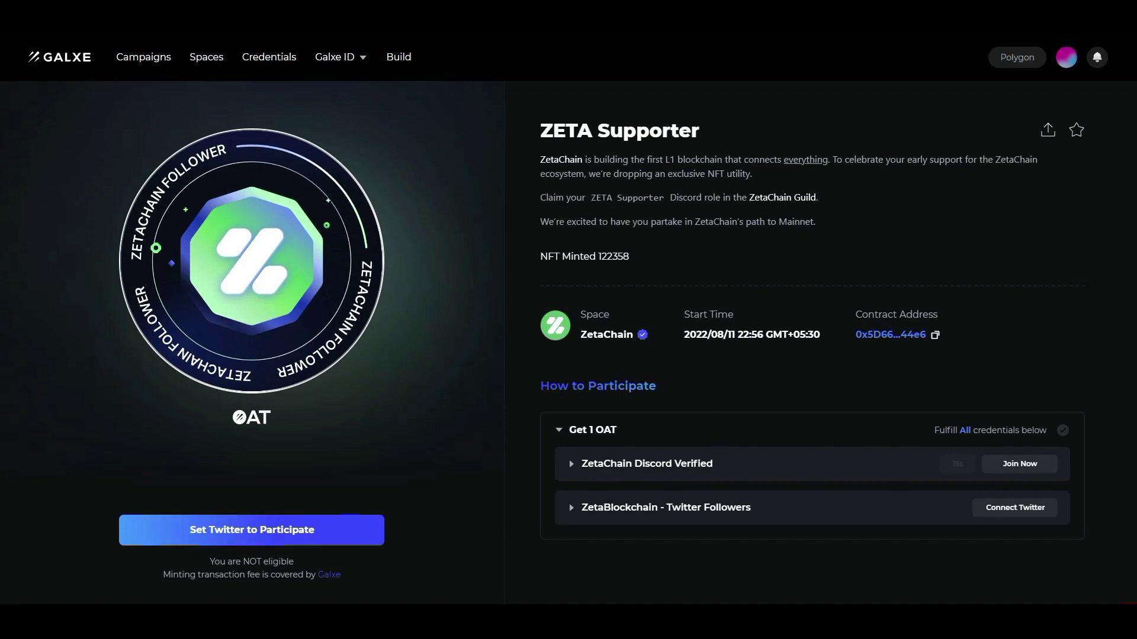
key("alt+Tab")
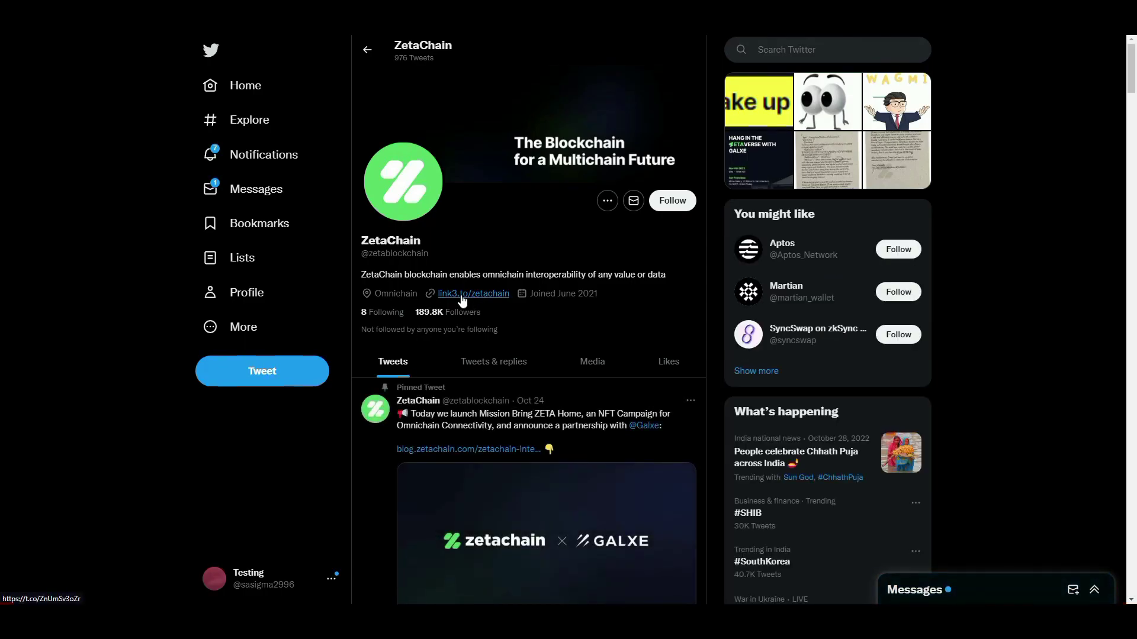
Open ZetaChain's link3.to/zetachain page and follow its Community Discord link.
left_click(462, 296)
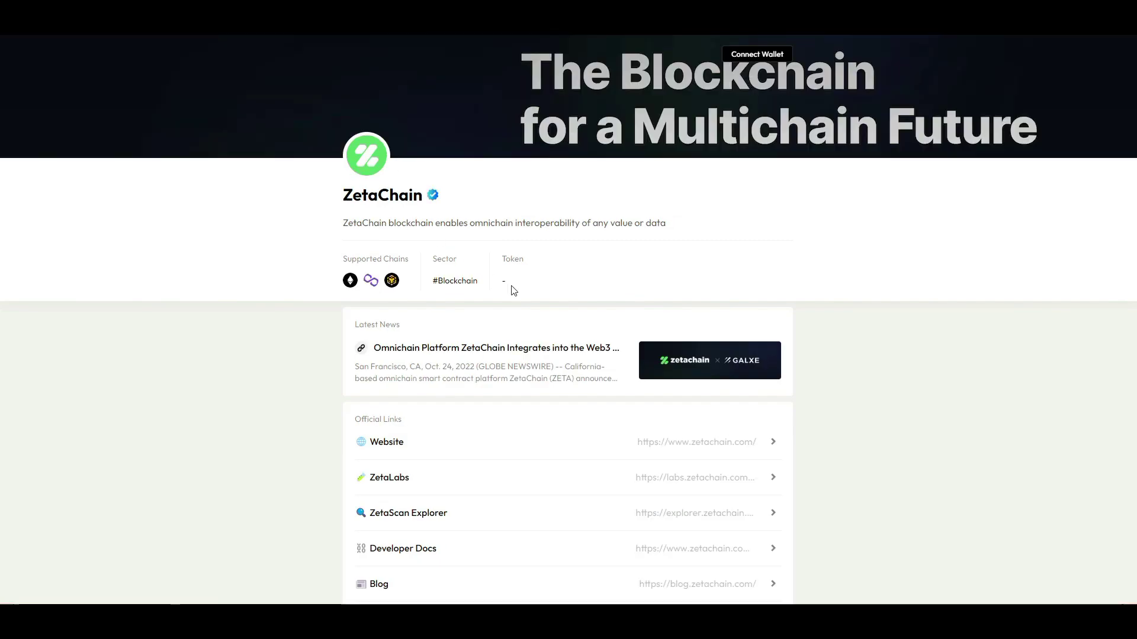
scroll(959, 272, "down", 8)
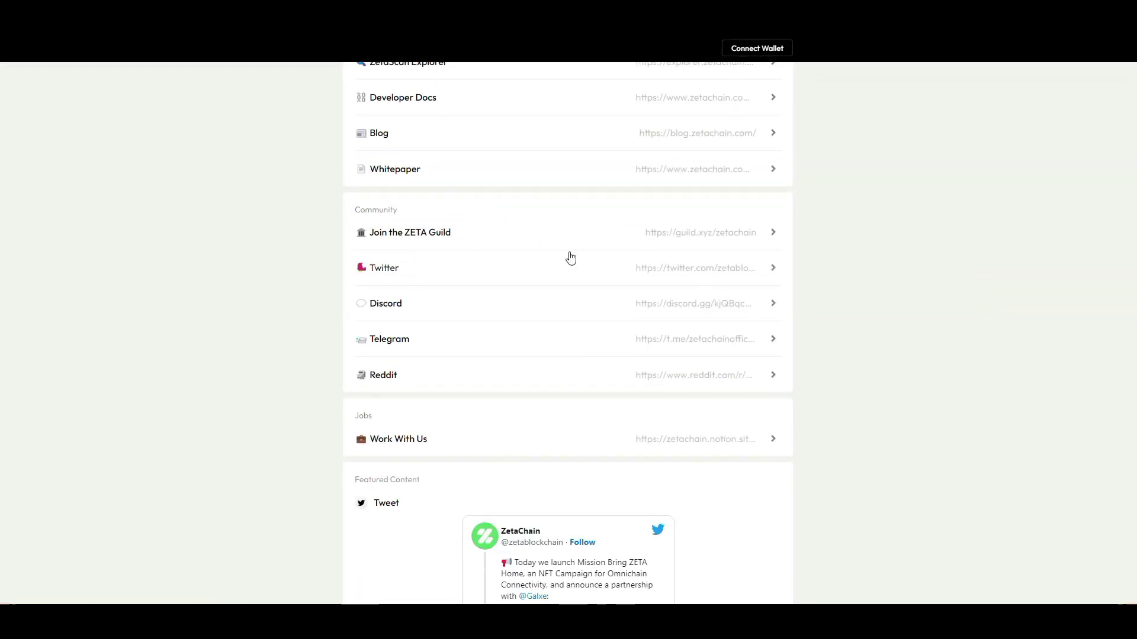
scroll(532, 267, "up", 8)
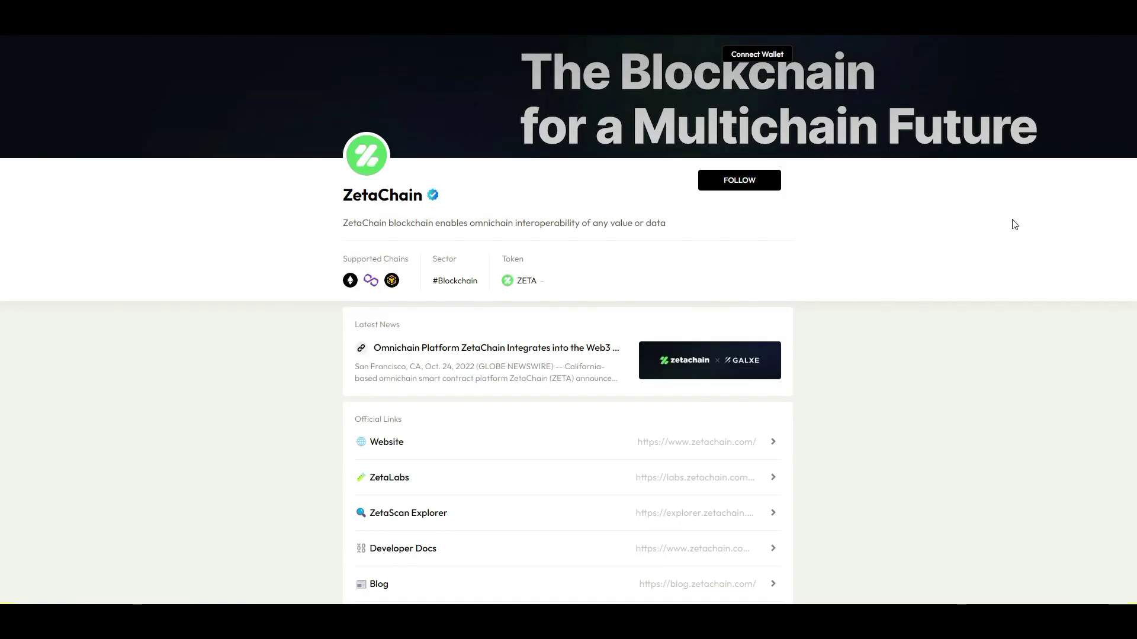
double_click(2, 172)
left_click_drag(3, 213, 703, 292)
left_click(829, 261)
scroll(848, 298, "down", 4)
scroll(848, 298, "down", 1)
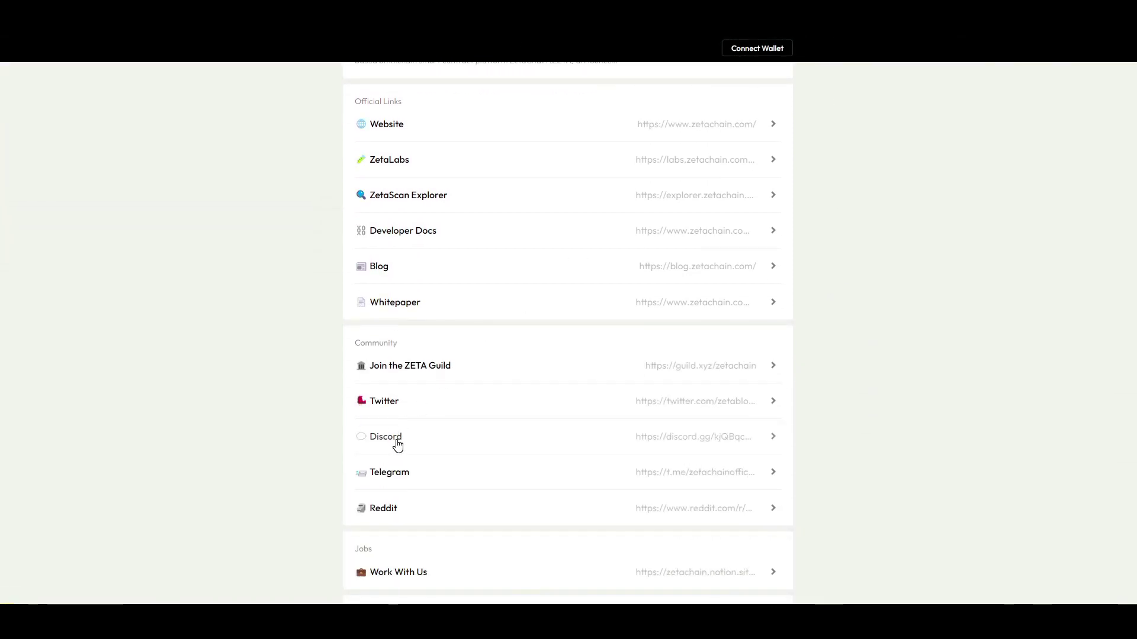
left_click(723, 437)
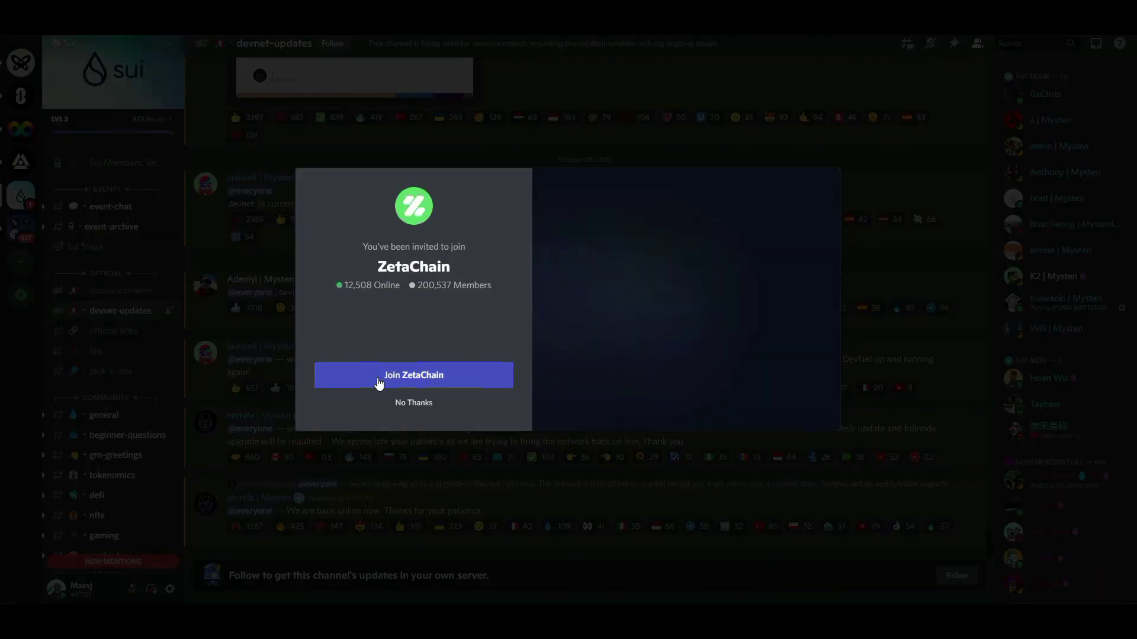
Join the ZetaChain Discord server and submit agreement to its rules.
left_click(408, 377)
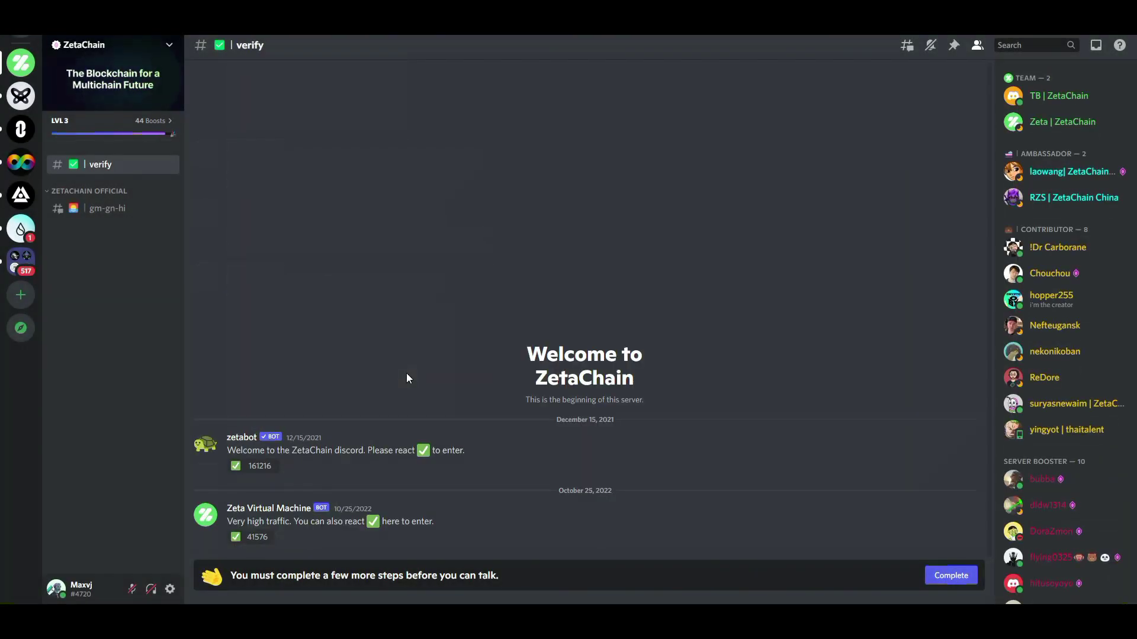
left_click(256, 467)
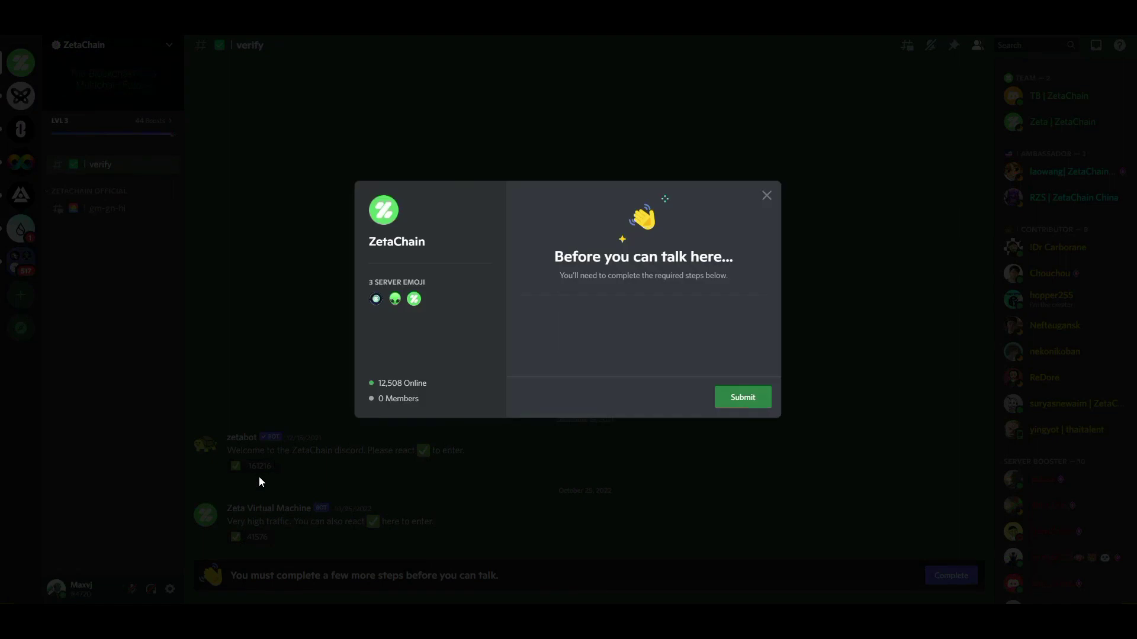
left_click(634, 462)
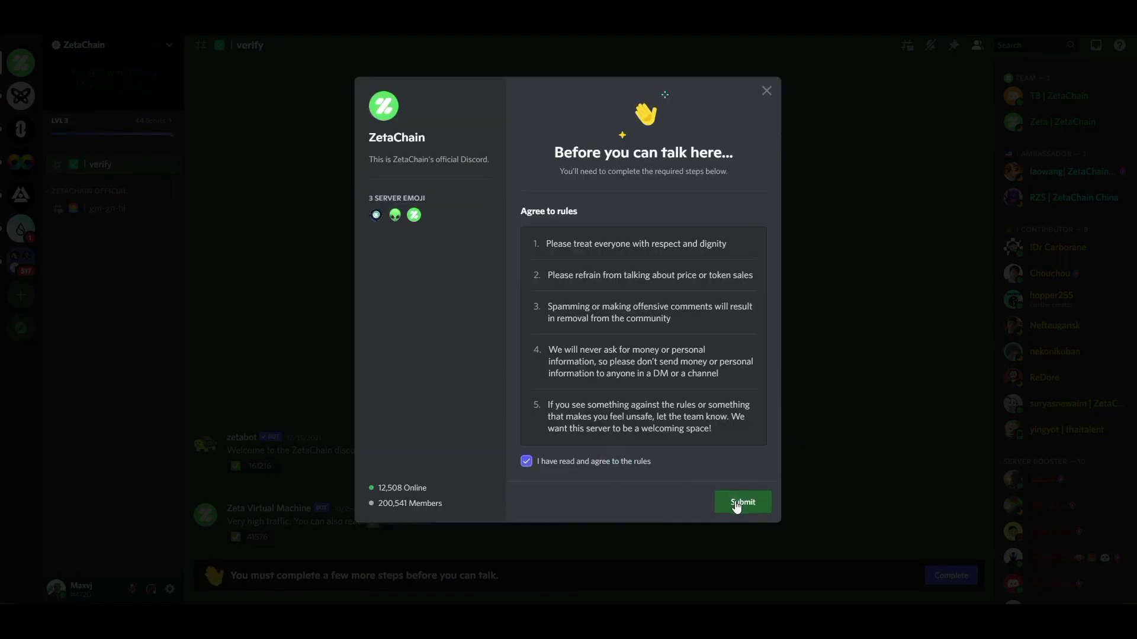
left_click(736, 504)
React ✅ on the zetabot welcome and Zeta Virtual Machine messages, then verify Discord on Galxe.
left_click(253, 471)
left_click(255, 543)
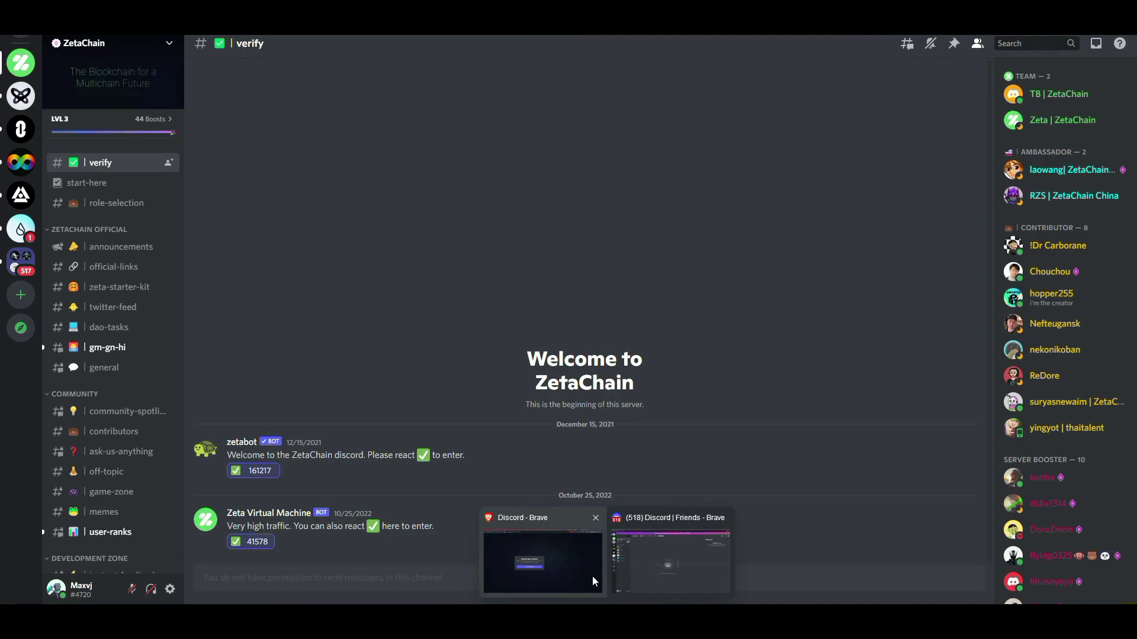
left_click(592, 576)
left_click(952, 464)
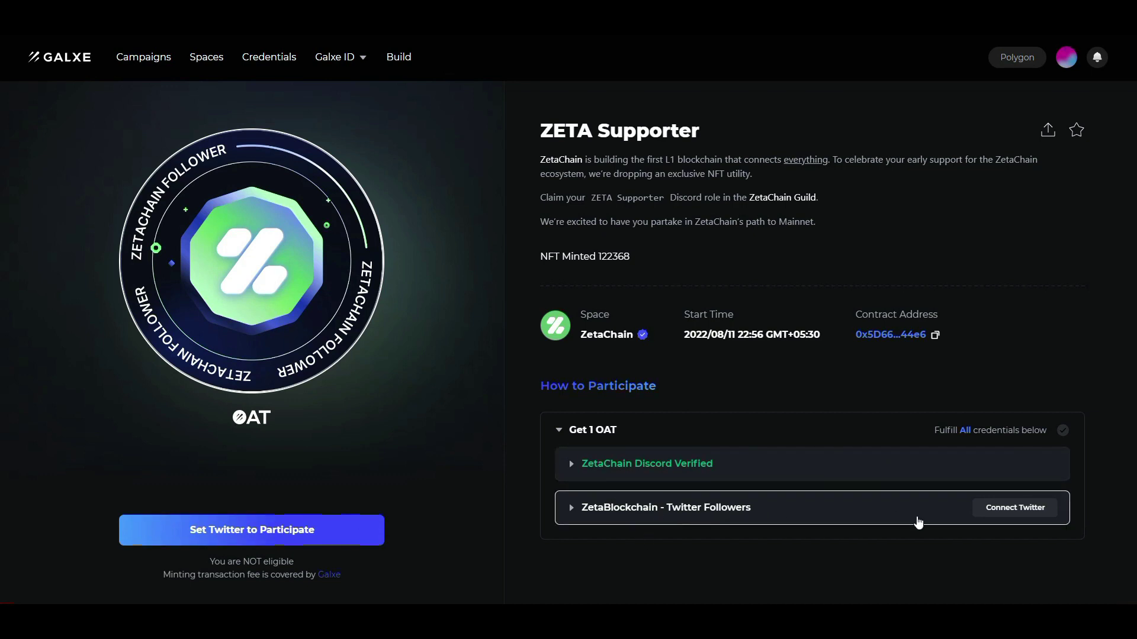
Post the Galxe ID verification tweet from the Connect Twitter Account prompt.
left_click(993, 510)
left_click(395, 288)
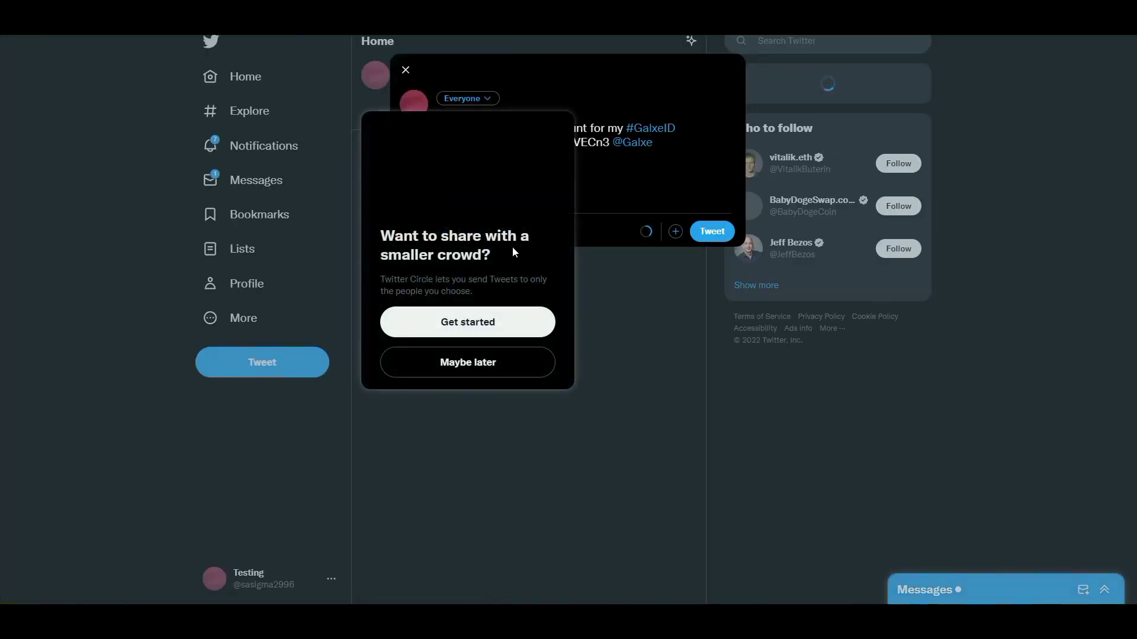
left_click(509, 359)
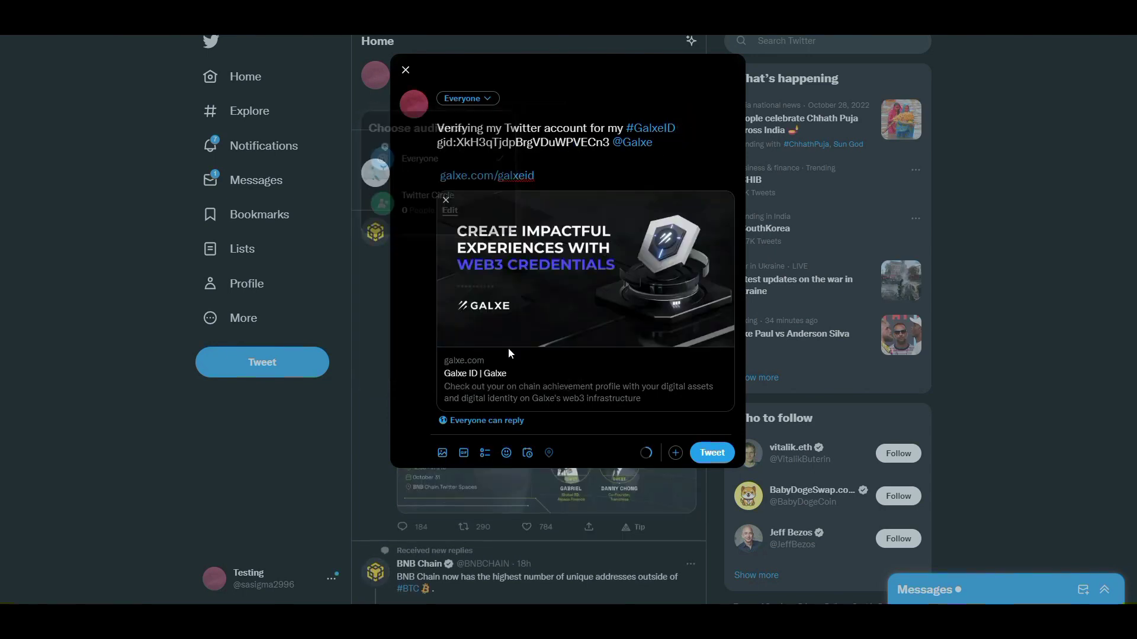
left_click(718, 454)
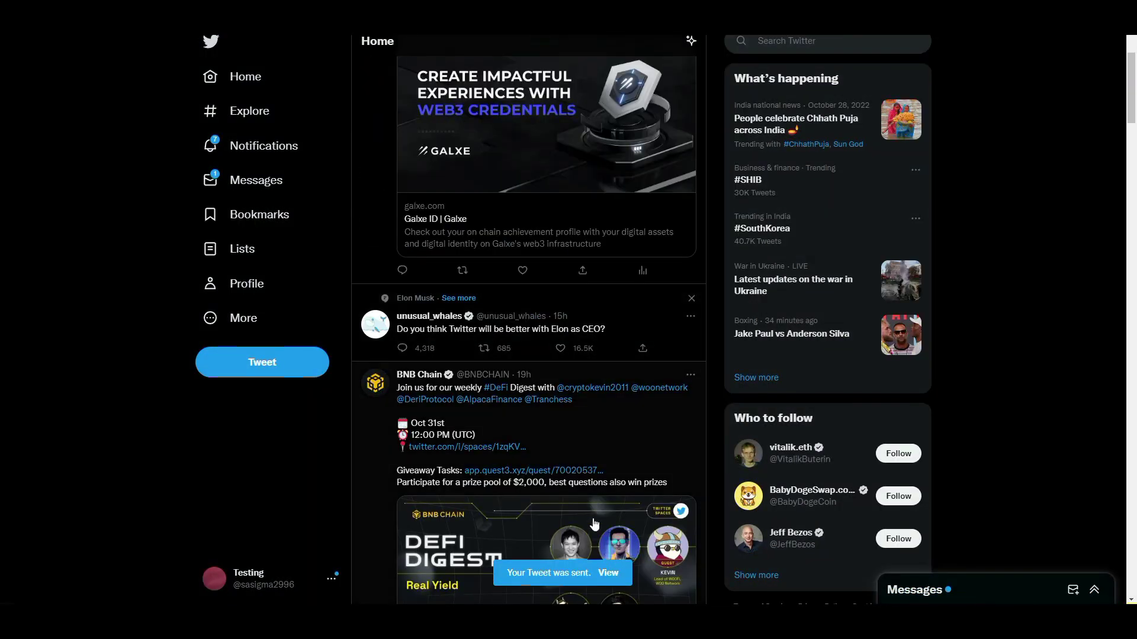
Copy the link to the posted verification tweet and return to the Galxe window.
left_click(609, 573)
left_click(381, 78)
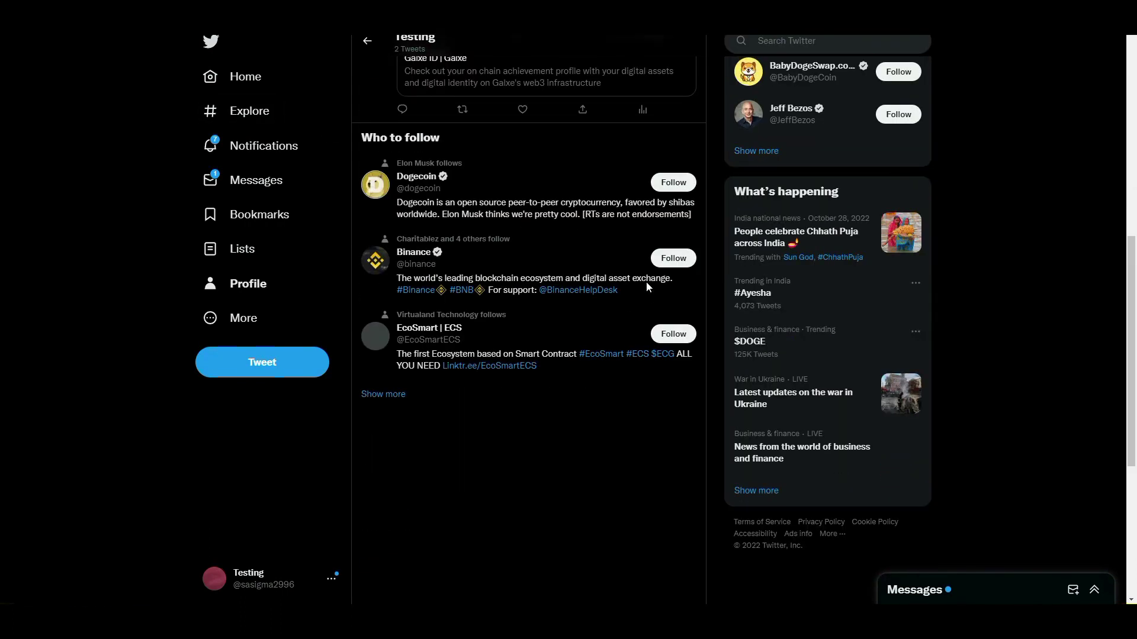
scroll(622, 512, "down", 8)
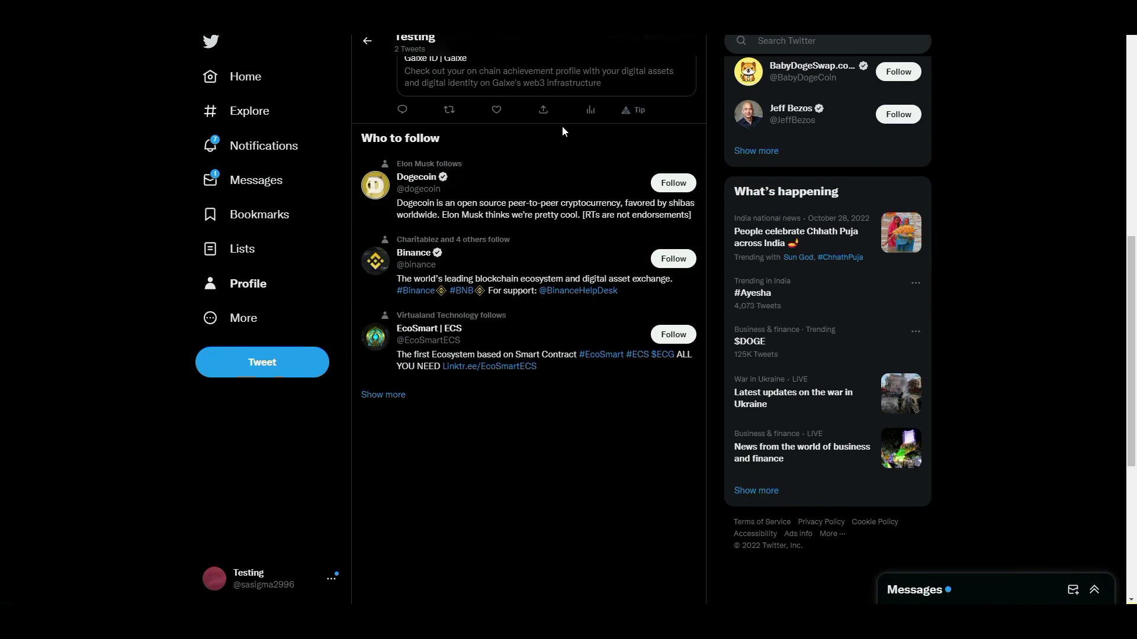
left_click(546, 122)
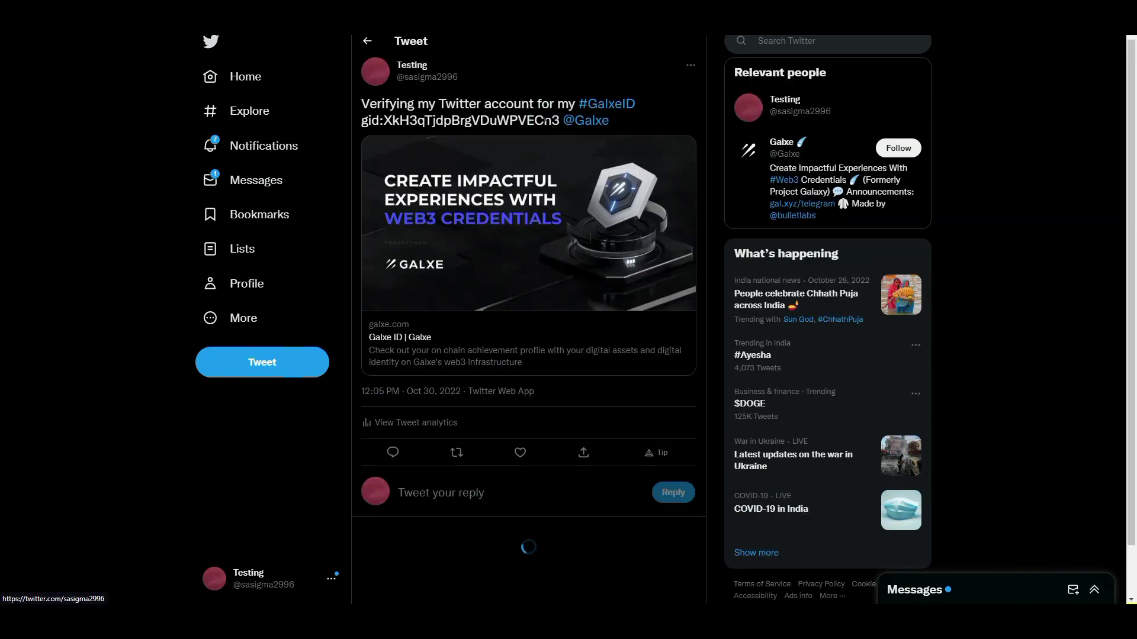
left_click(578, 453)
left_click(514, 454)
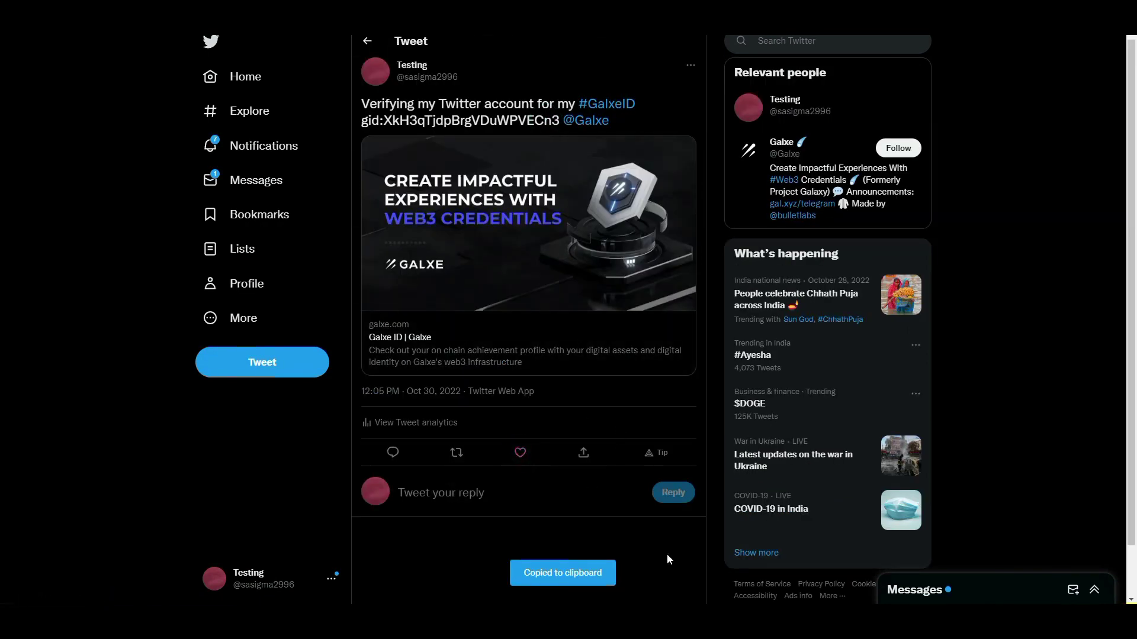
mouse_move(668, 603)
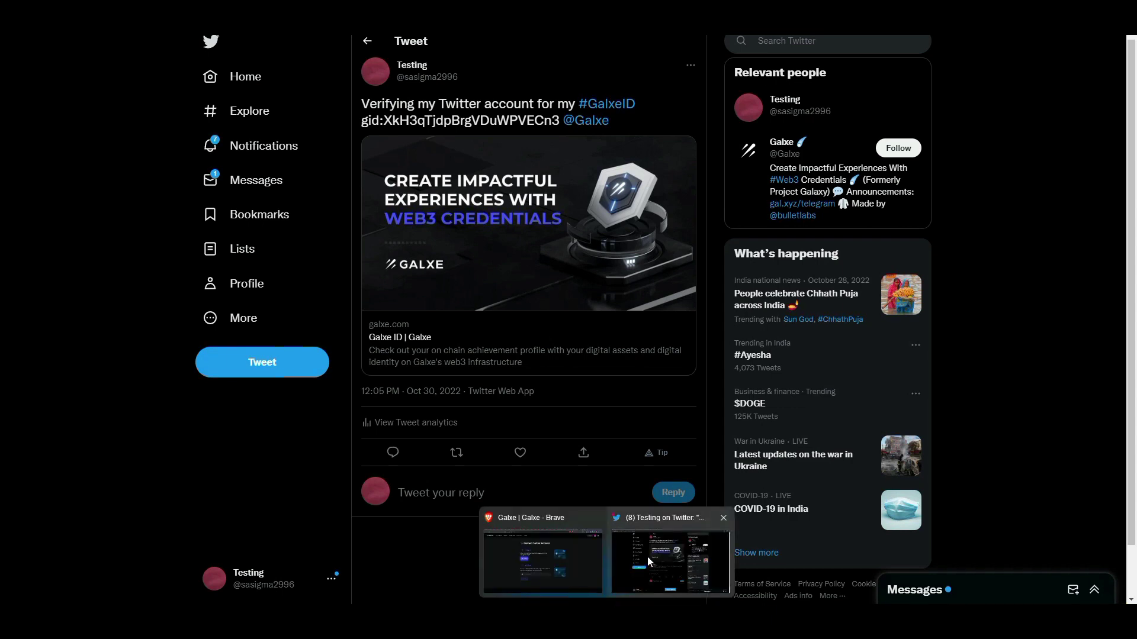
left_click(567, 540)
Paste the tweet link into Galxe, verify it, and sign the MetaMask message.
right_click(543, 421)
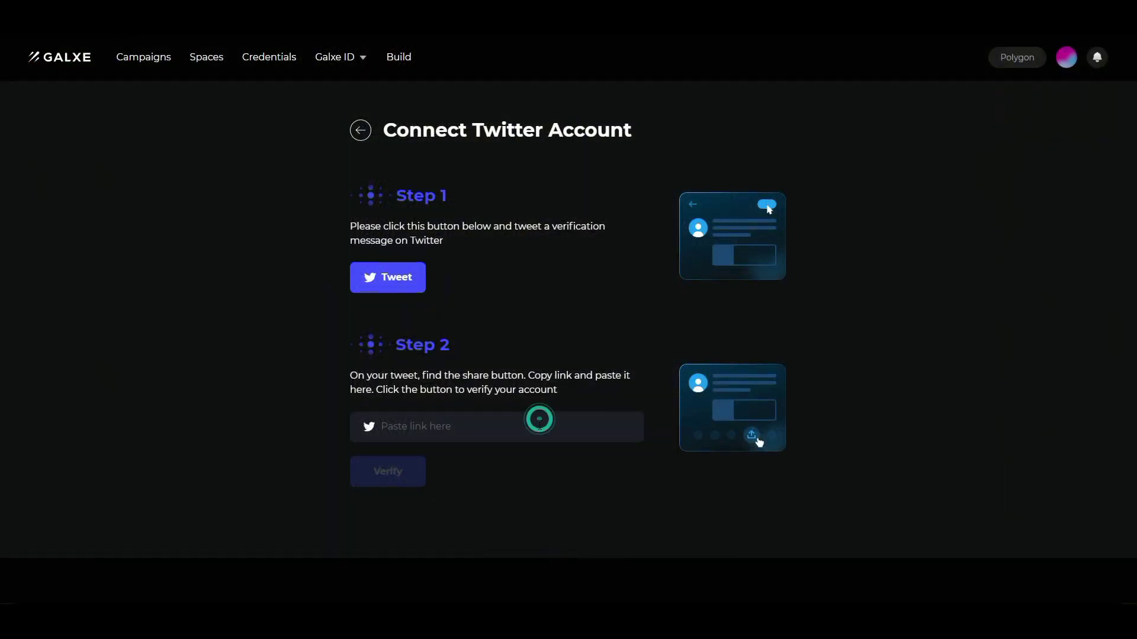
left_click(600, 299)
left_click(390, 472)
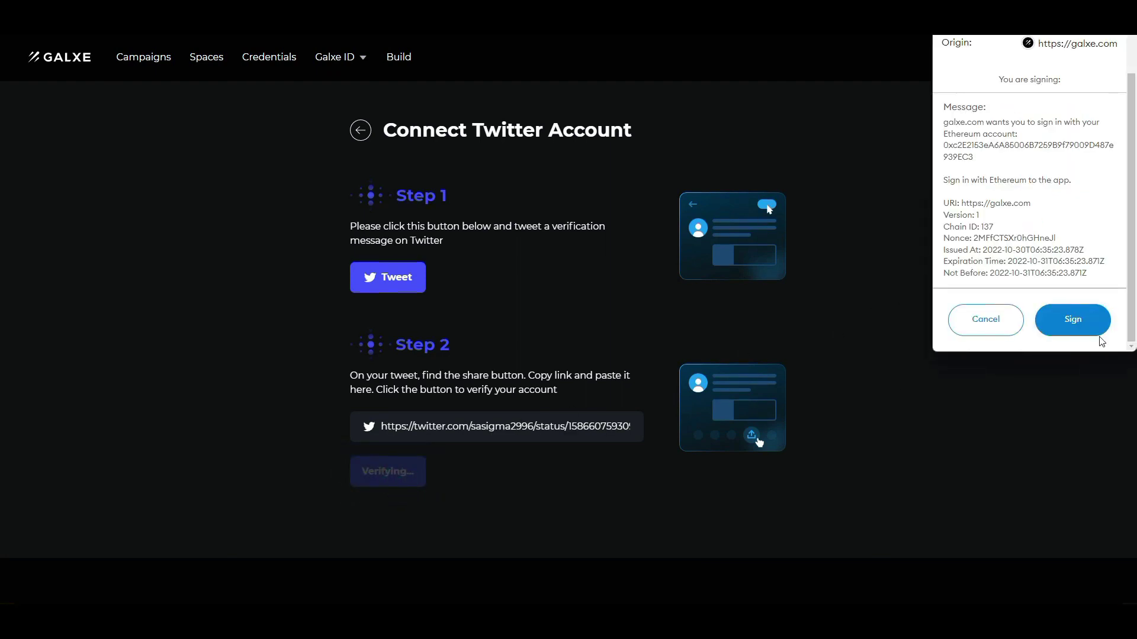
left_click(1063, 323)
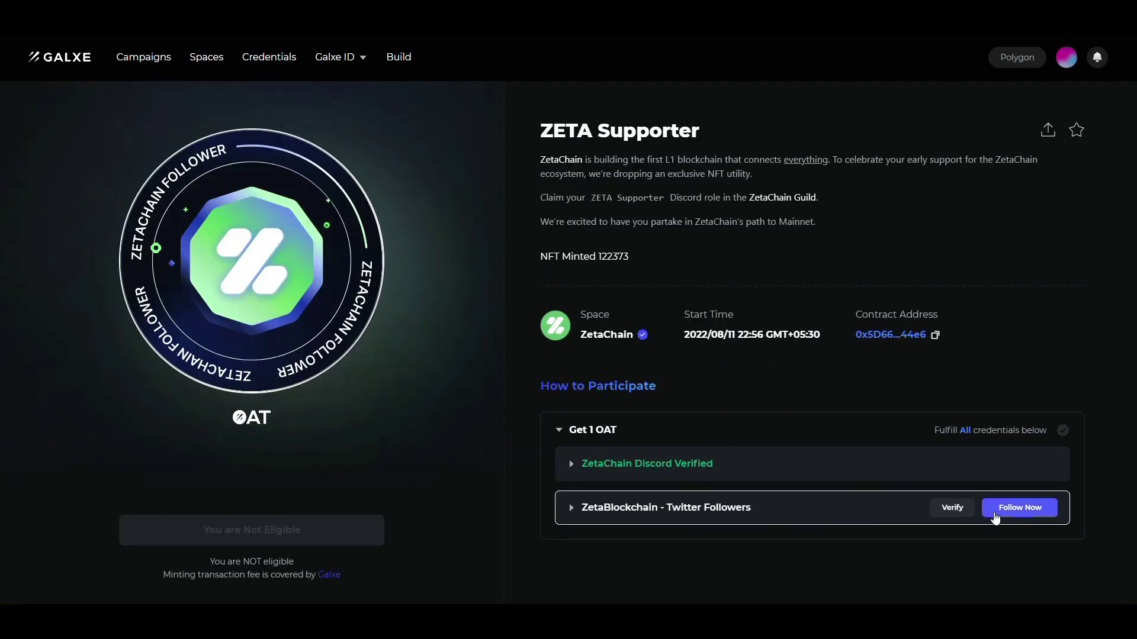
Follow the ZetaBlockchain account on Twitter.
left_click(996, 518)
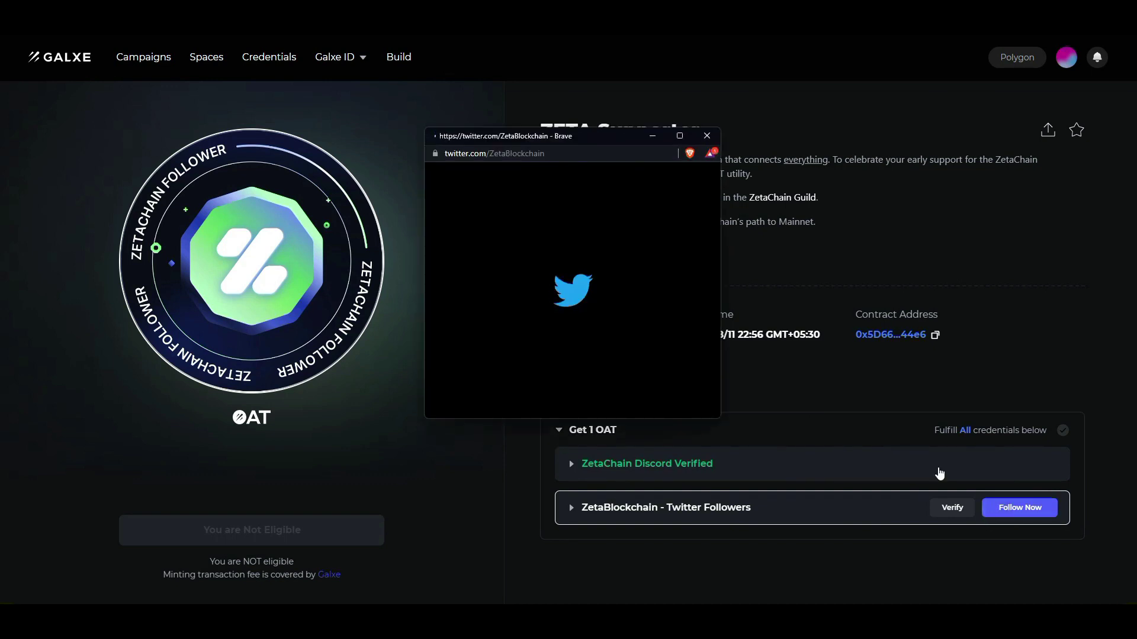
left_click(681, 296)
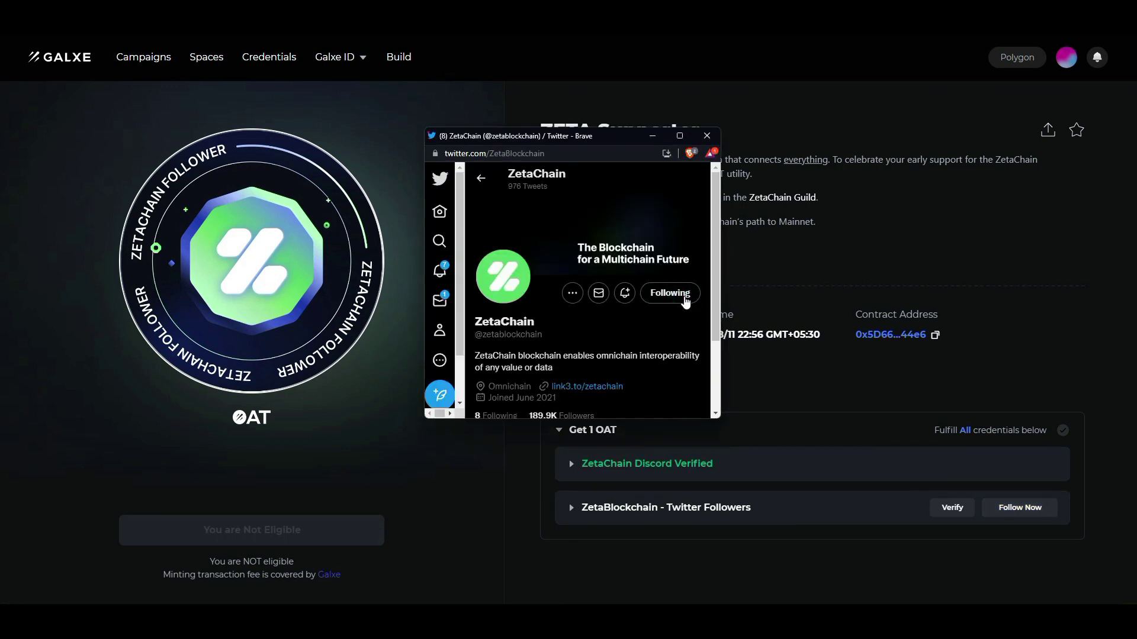
left_click(672, 296)
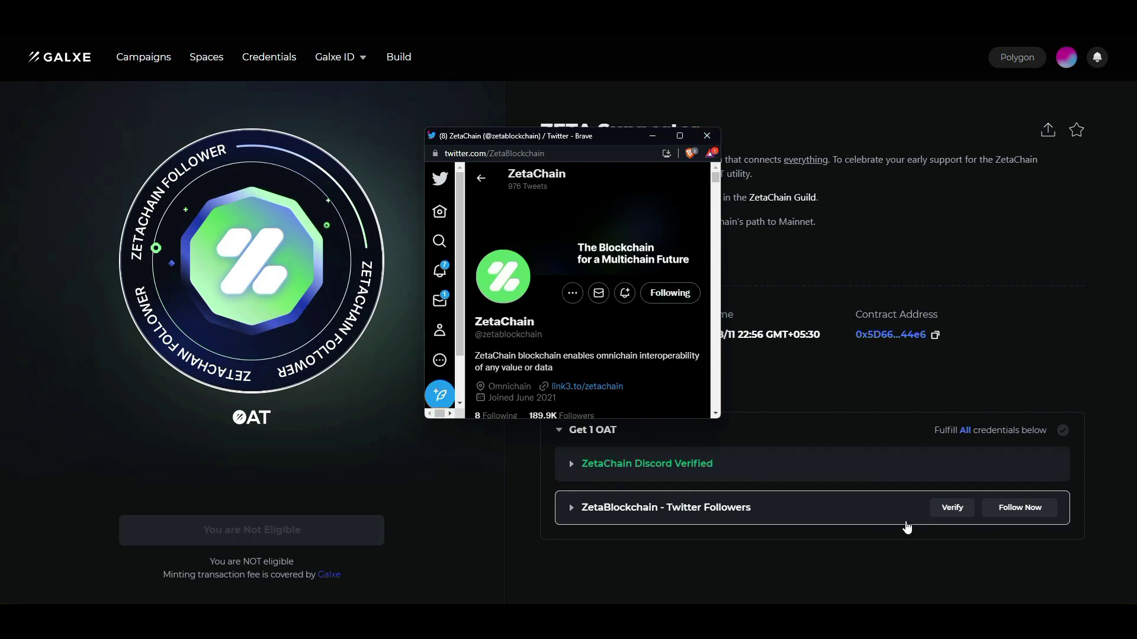
Verify the Twitter follower credential by authorizing Galxe's app access to Twitter.
left_click(947, 508)
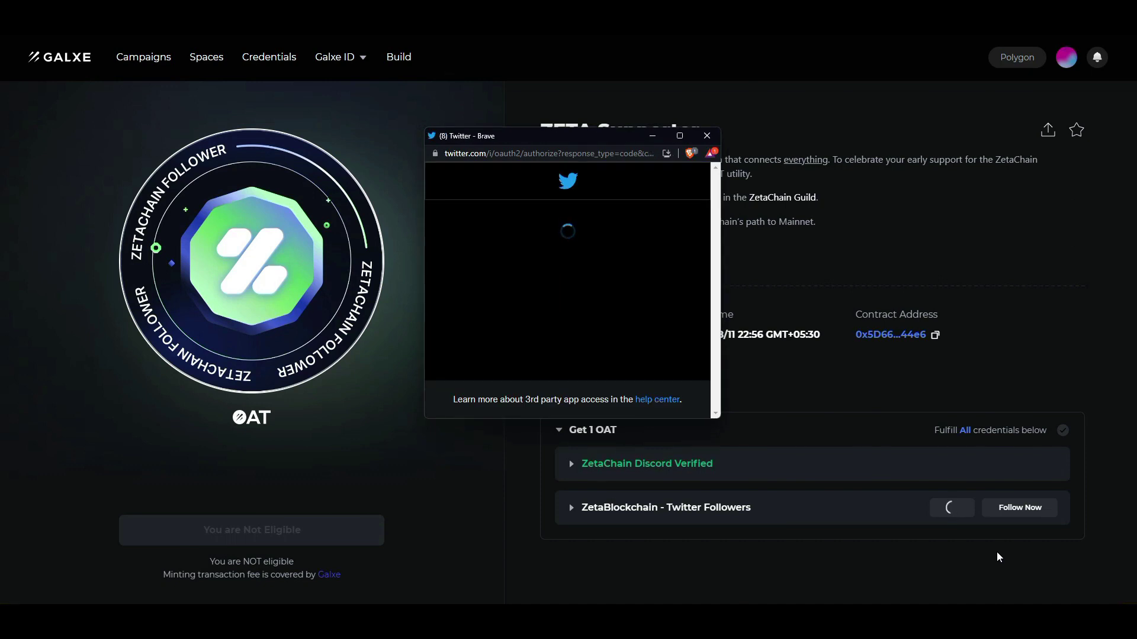
scroll(671, 325, "down", 8)
scroll(613, 314, "up", 4)
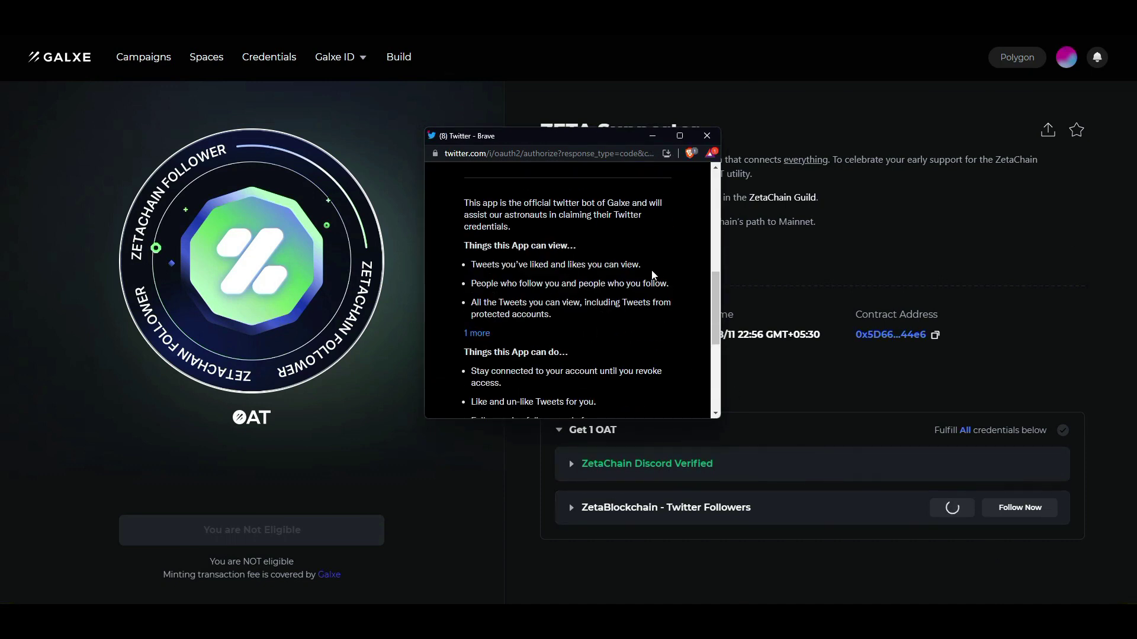
left_click(680, 135)
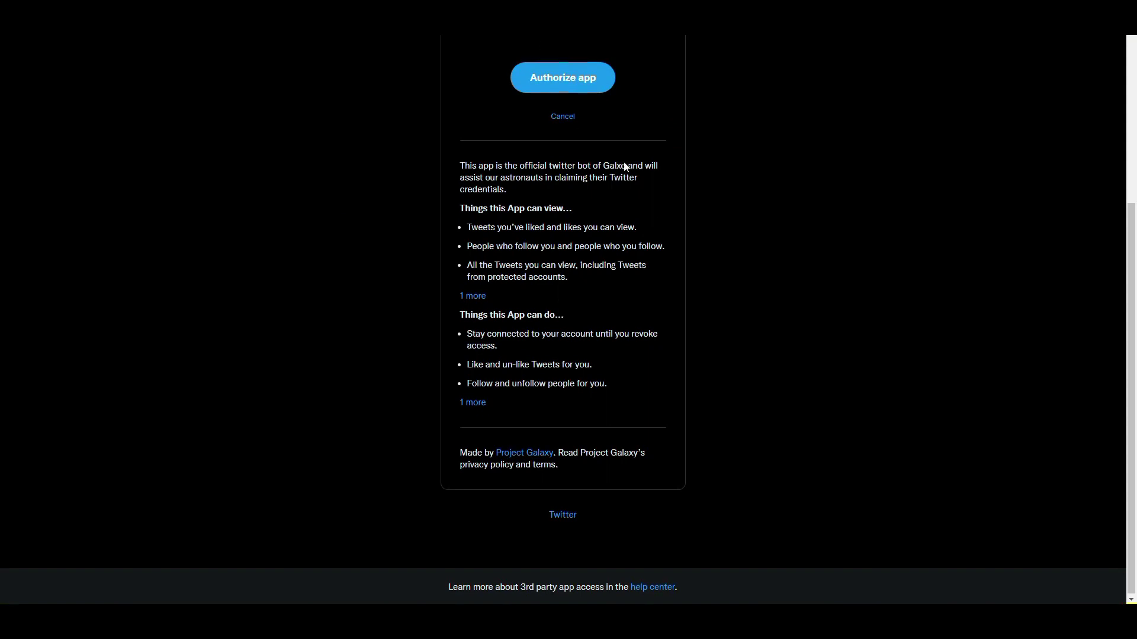
scroll(619, 267, "up", 4)
left_click(595, 331)
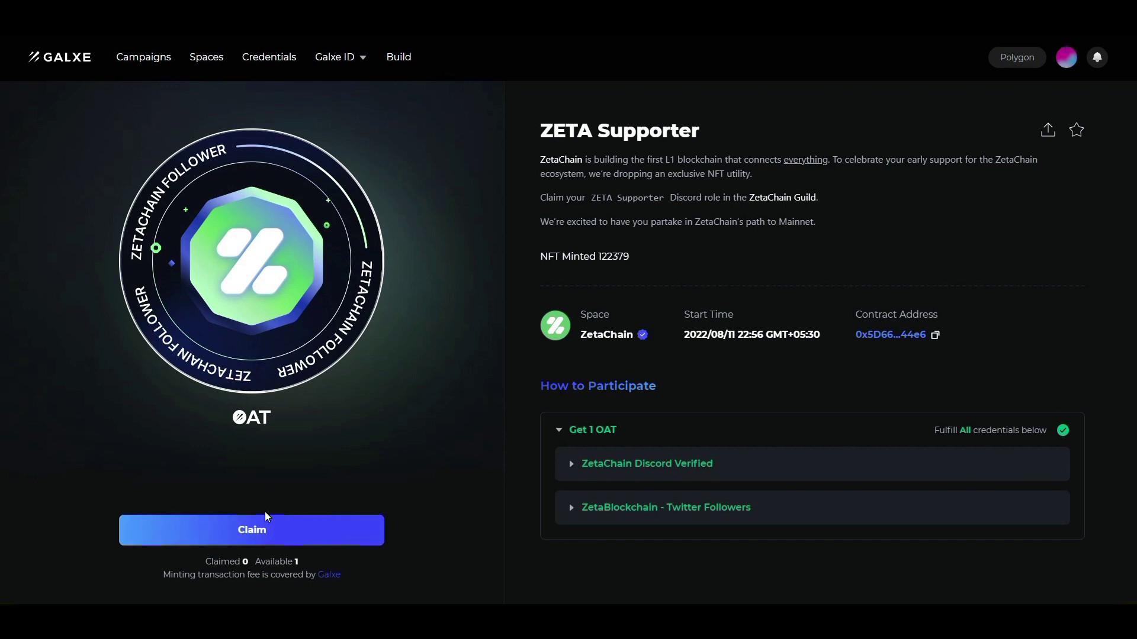
Claim the ZETA Supporter OAT and wait for the mint to finish.
left_click(257, 534)
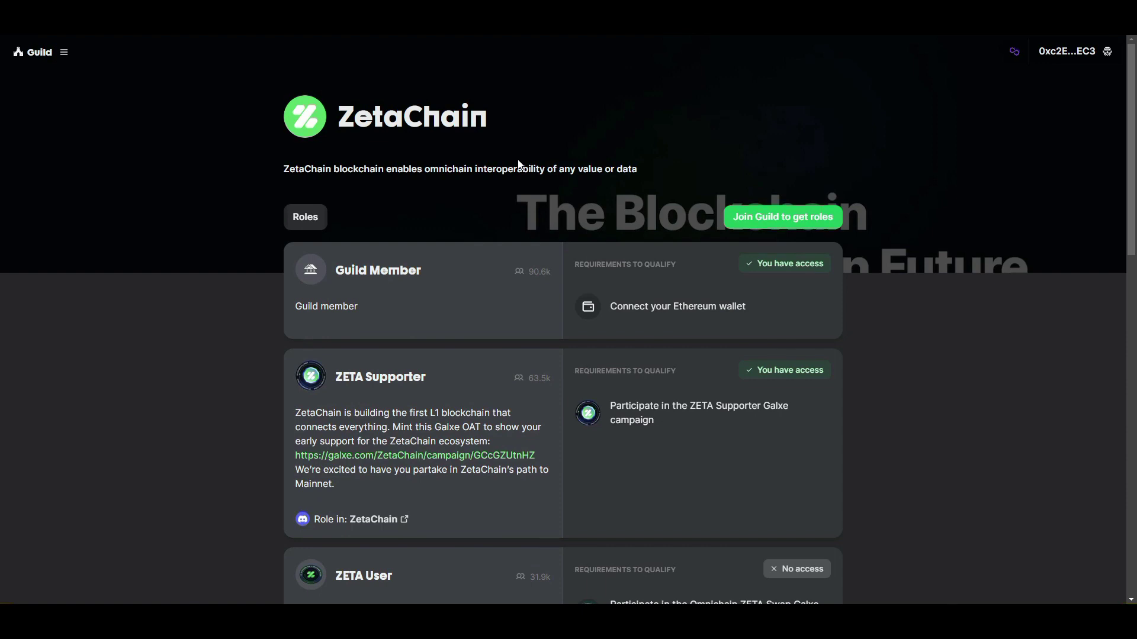
Confirm the ZETA Supporter role on the guild page, then open the ZETA User's Omnichain ZETA Swap campaign.
scroll(528, 181, "down", 15)
scroll(591, 270, "up", 15)
scroll(776, 251, "down", 2)
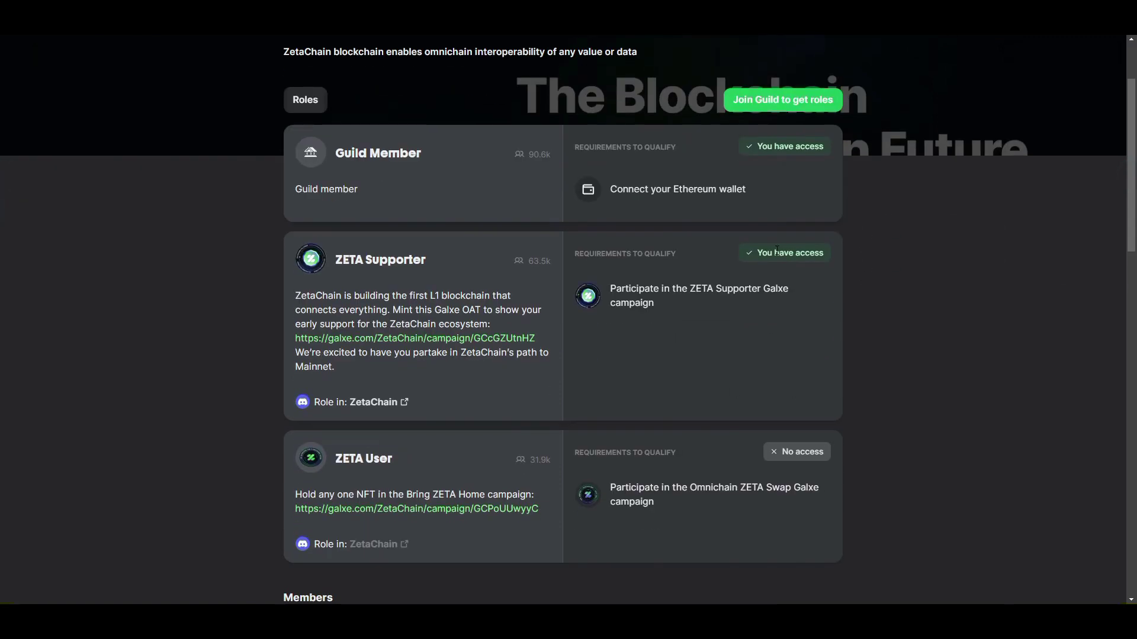
left_click(402, 346)
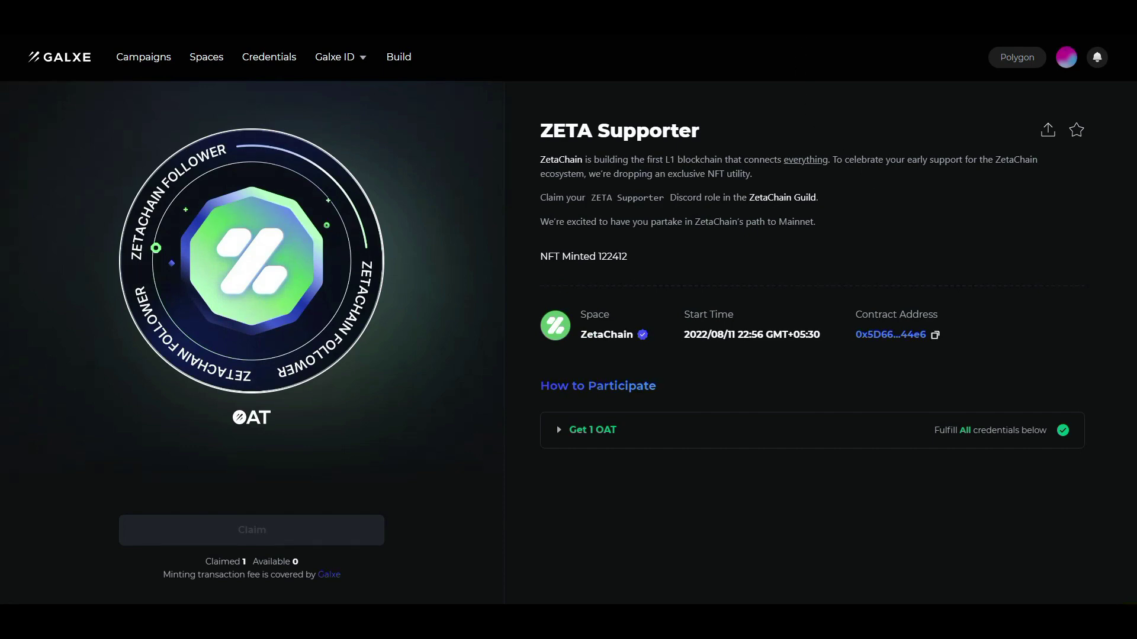
key("ctrl+w")
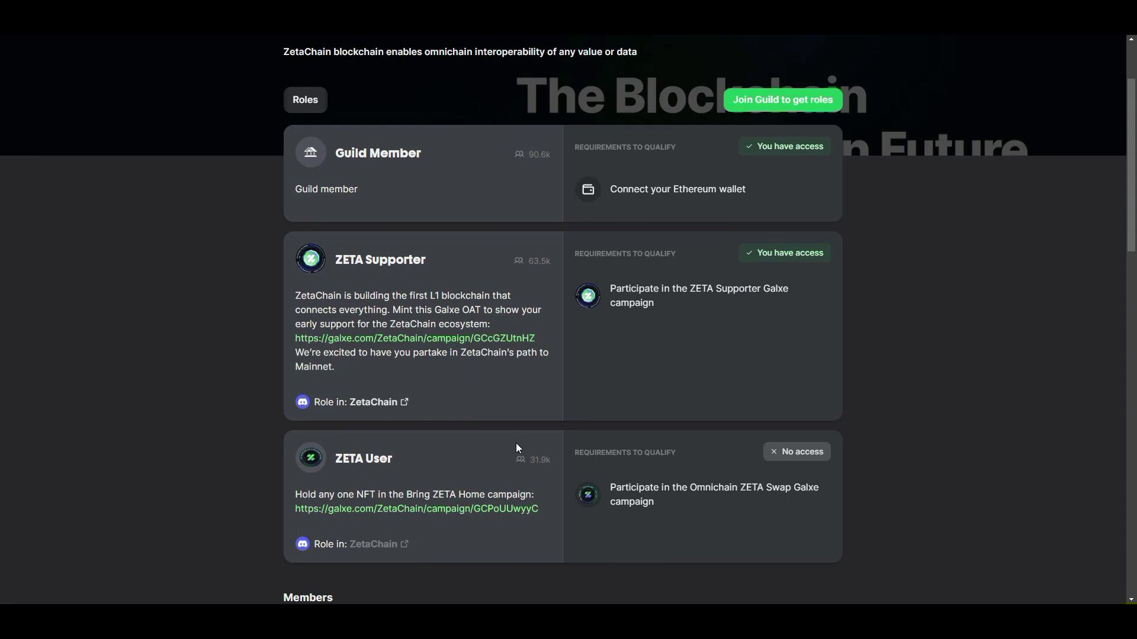
left_click(496, 509)
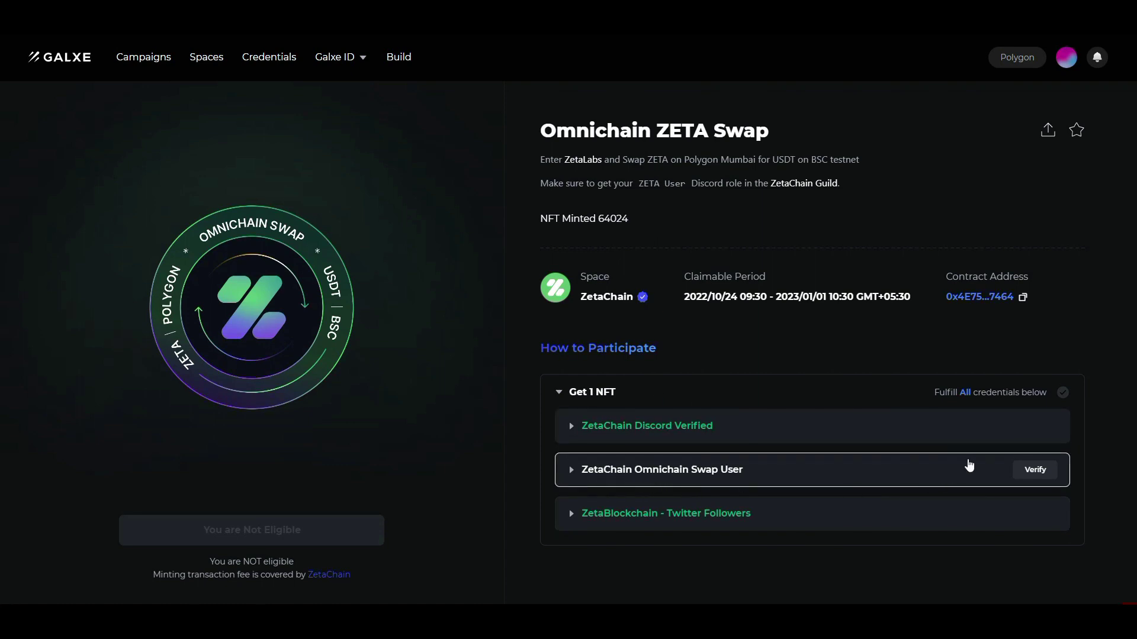
Verify the ZetaChain Omnichain Swap User credential on Galxe.
left_click(1047, 474)
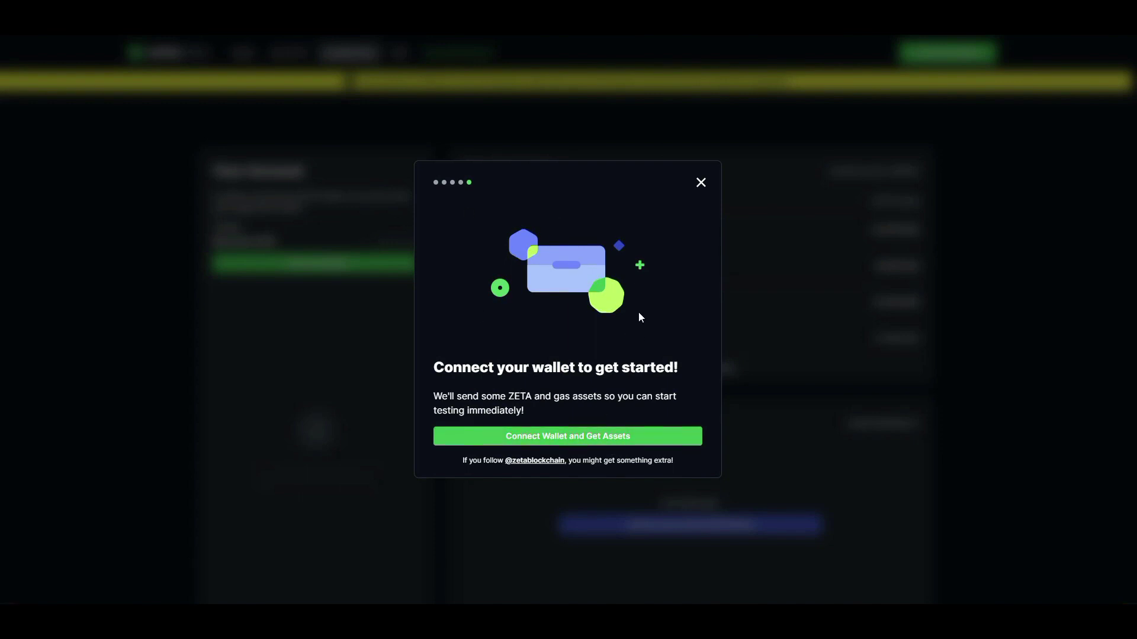
Connect MetaMask to ZetaLabs on Goerli, request 2 testnet ZETA, and continue to the swap page.
left_click(531, 445)
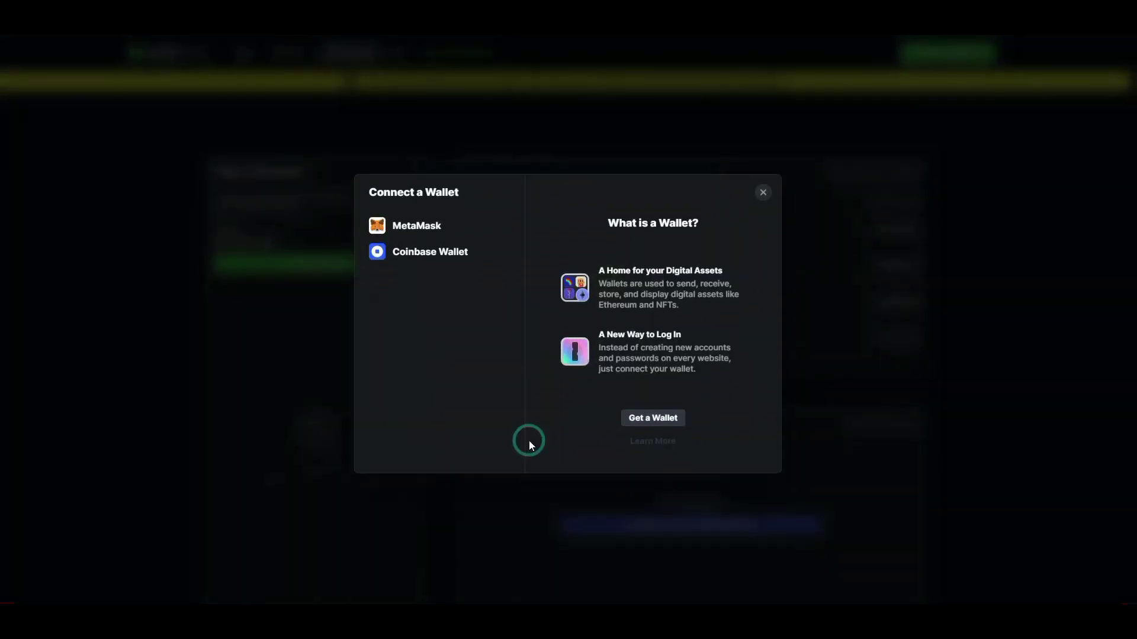
left_click(436, 230)
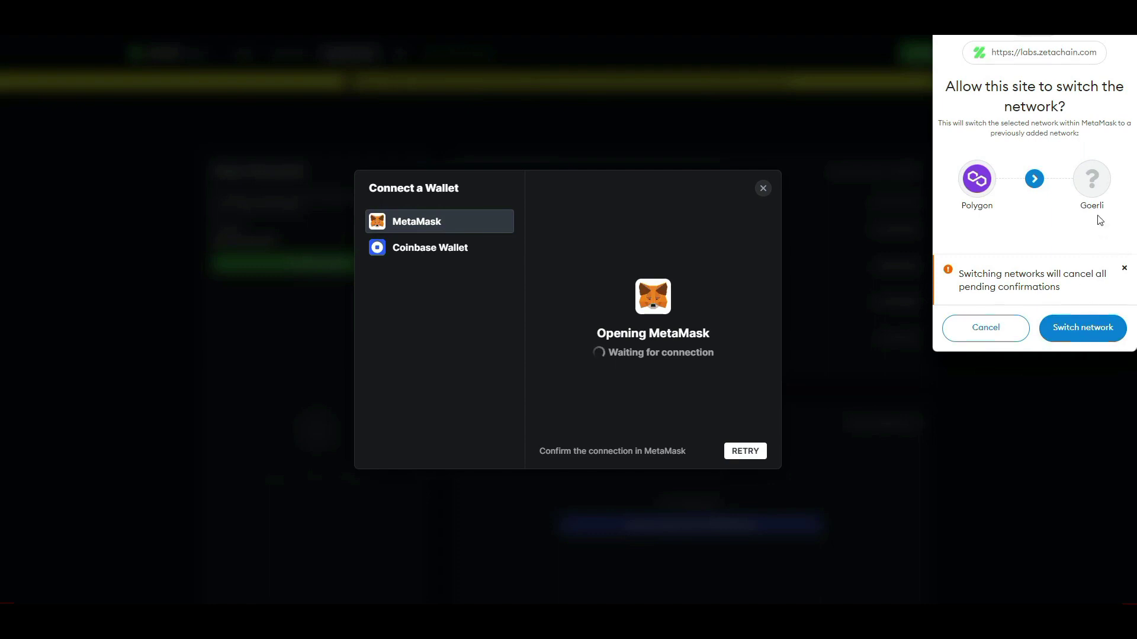
left_click(1072, 336)
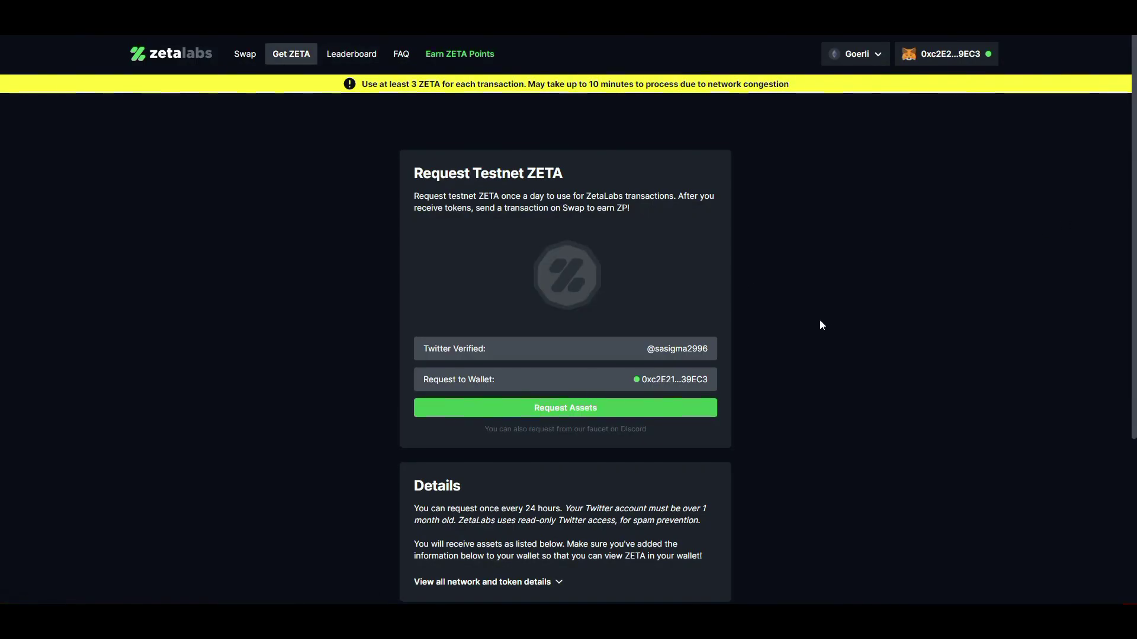
left_click(570, 409)
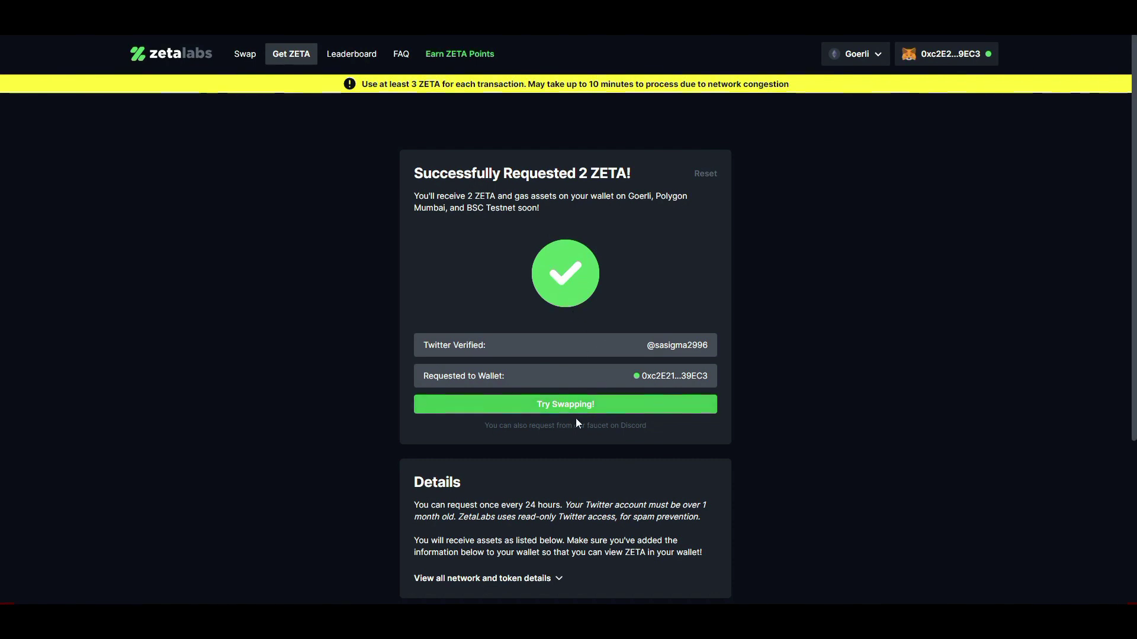
left_click(564, 411)
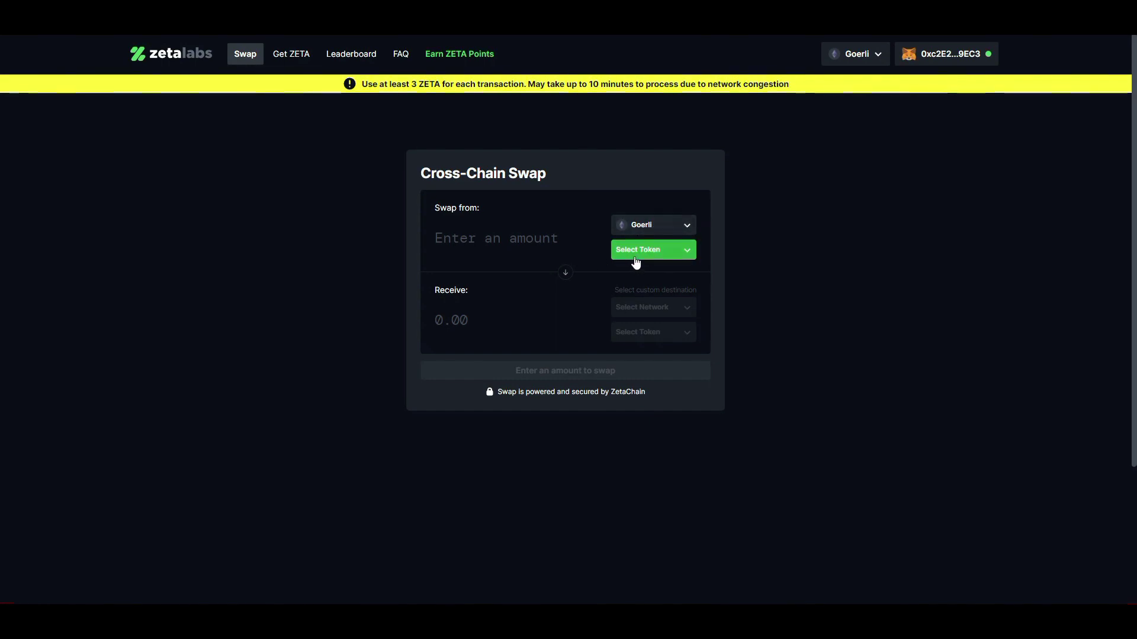
Swap 0.15 gETH from Goerli into ZETA on BSC Testnet in the swap form.
left_click(653, 252)
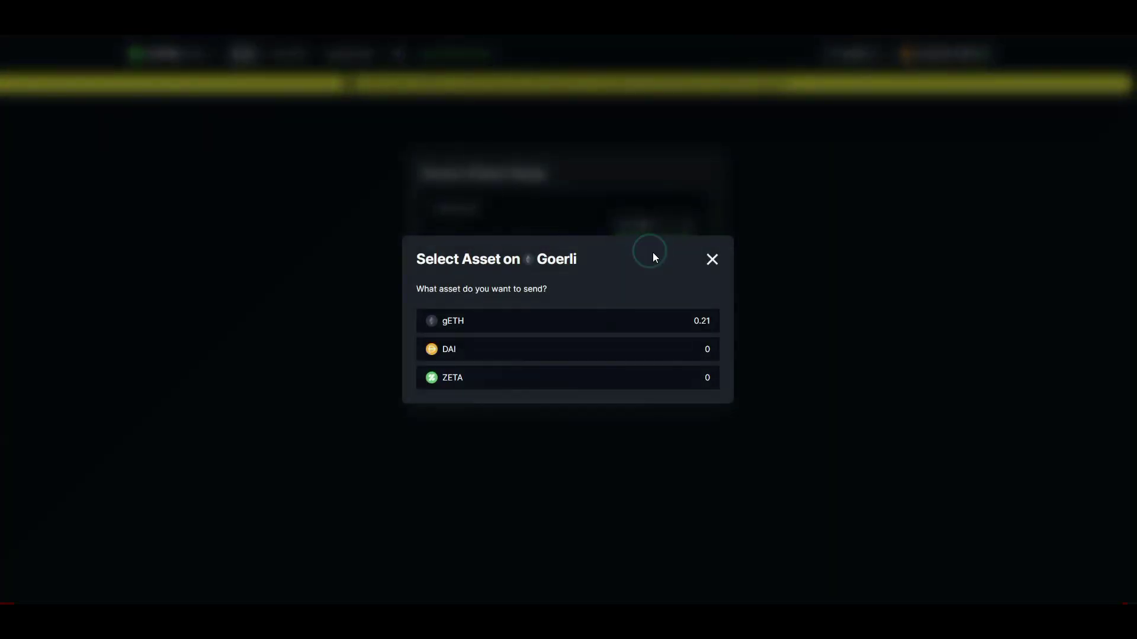
left_click(470, 326)
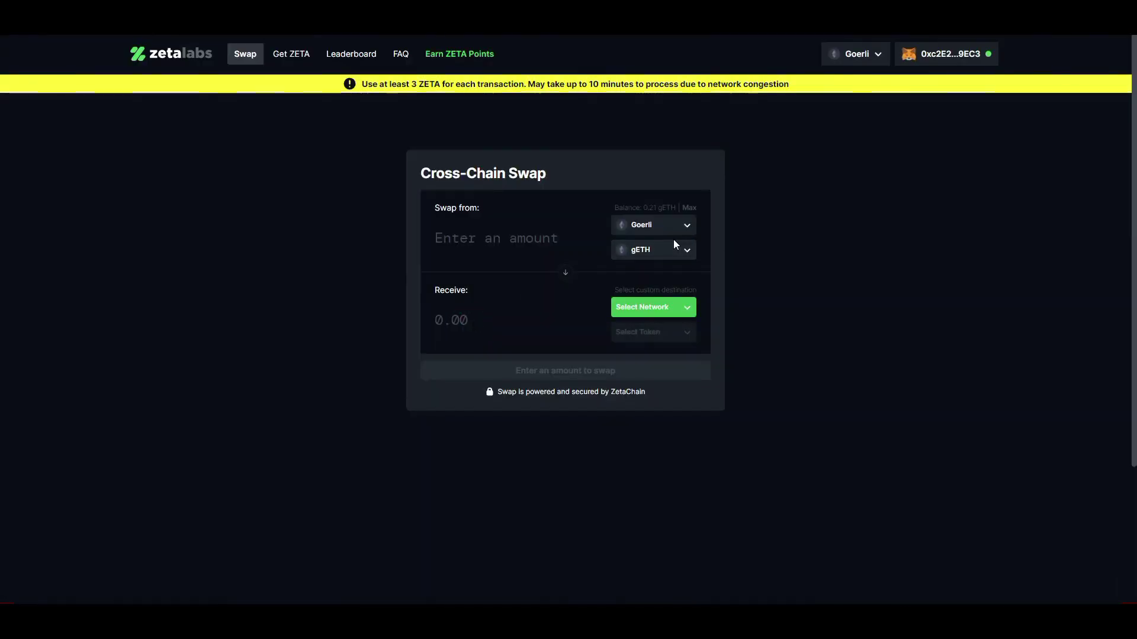
left_click(653, 313)
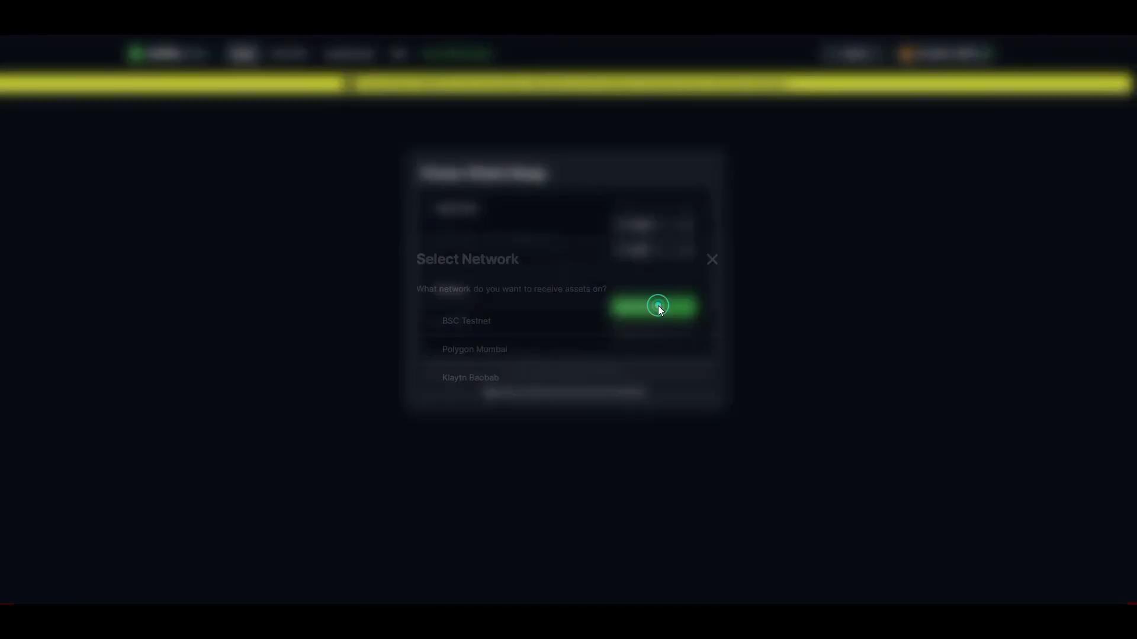
left_click(454, 326)
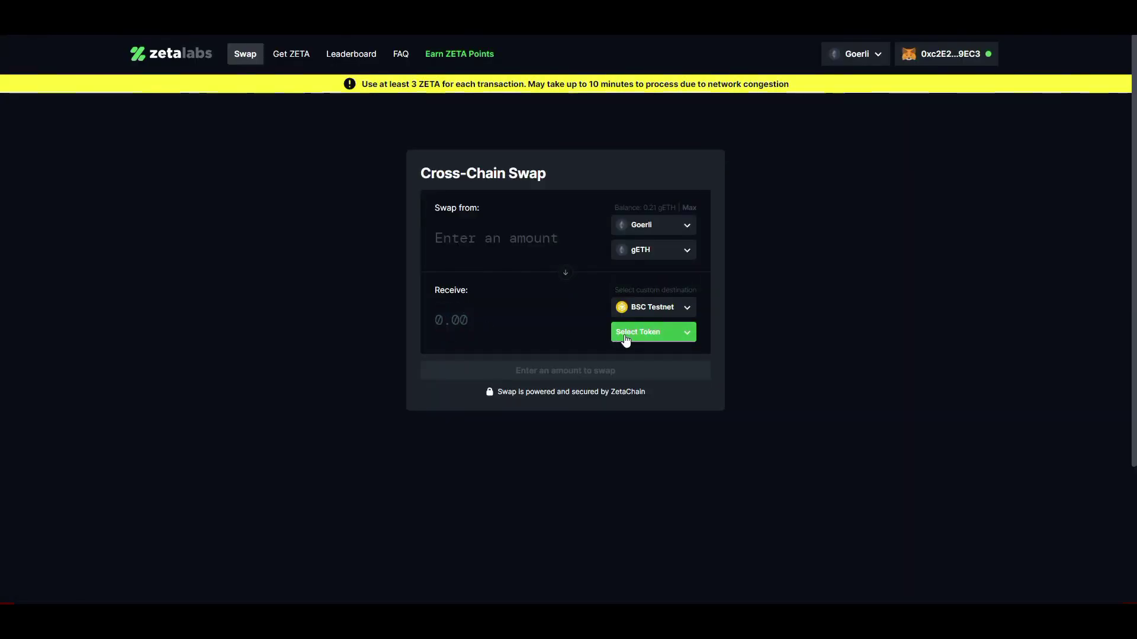
left_click(634, 339)
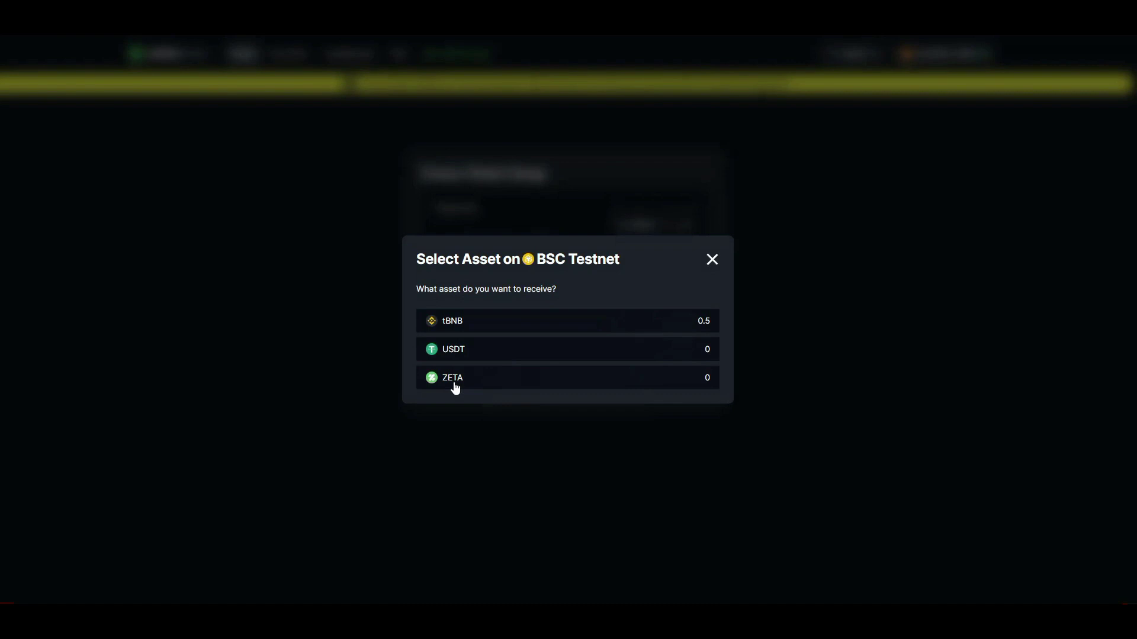
left_click(454, 384)
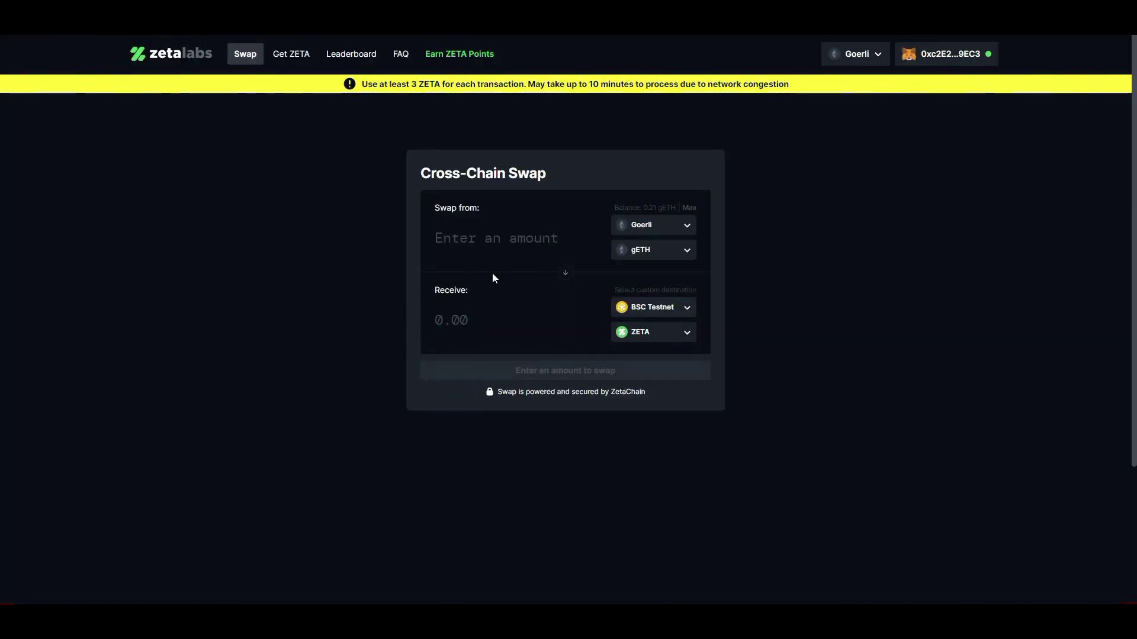
left_click(490, 237)
type("0.1")
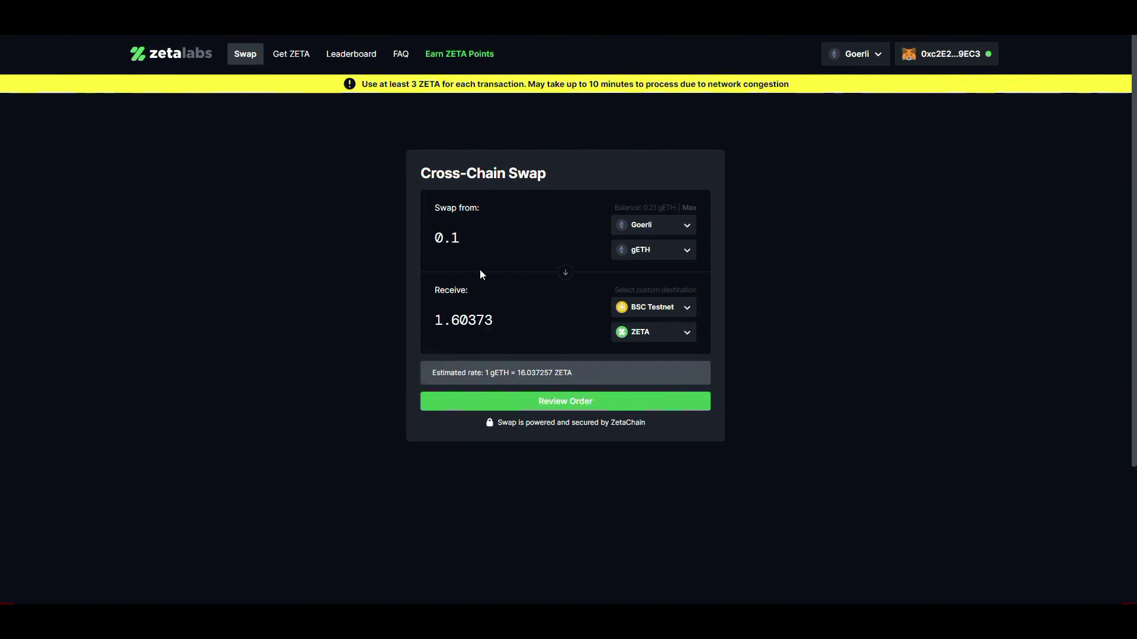
type("5")
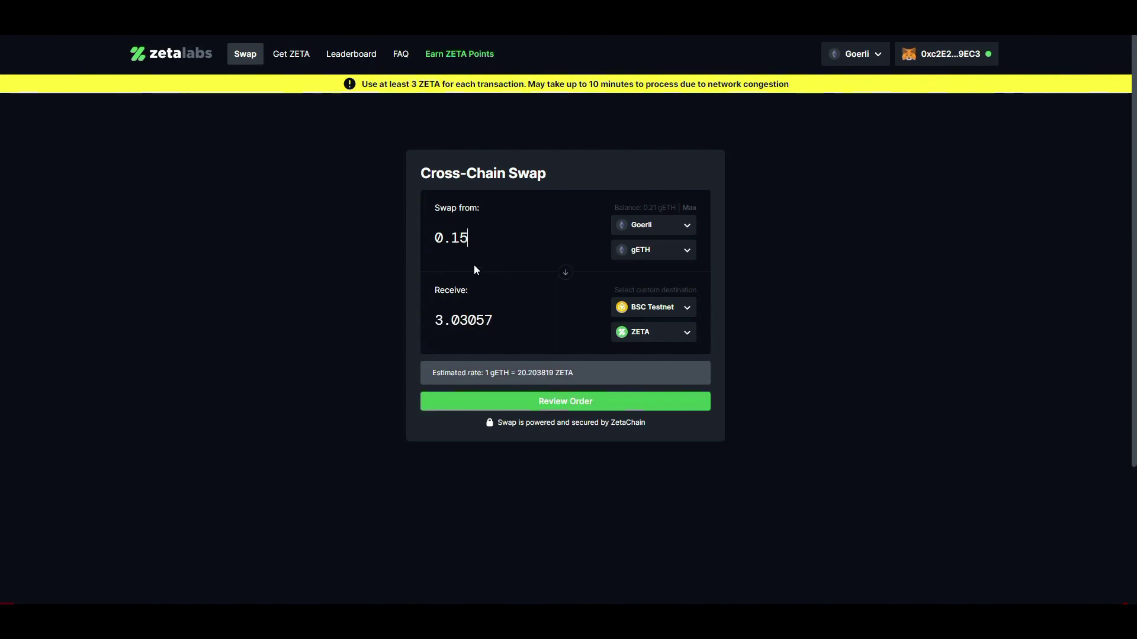
Review the 0.15 gETH-to-ZETA order, submit the swap, and confirm it in MetaMask.
left_click(551, 403)
left_click(584, 335)
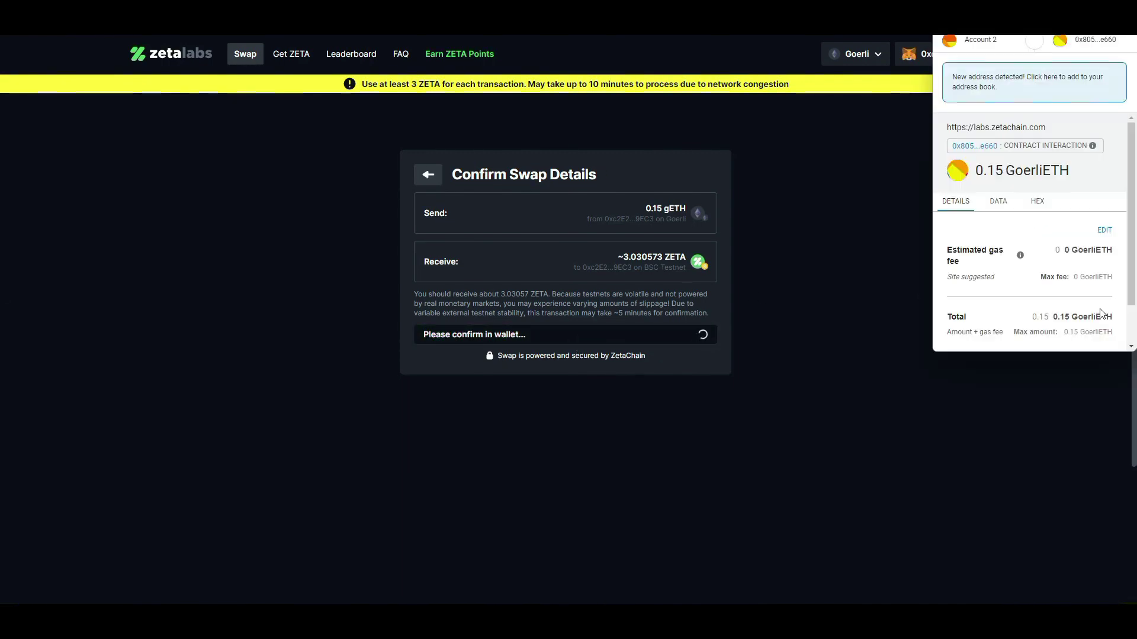
scroll(1098, 325, "down", 2)
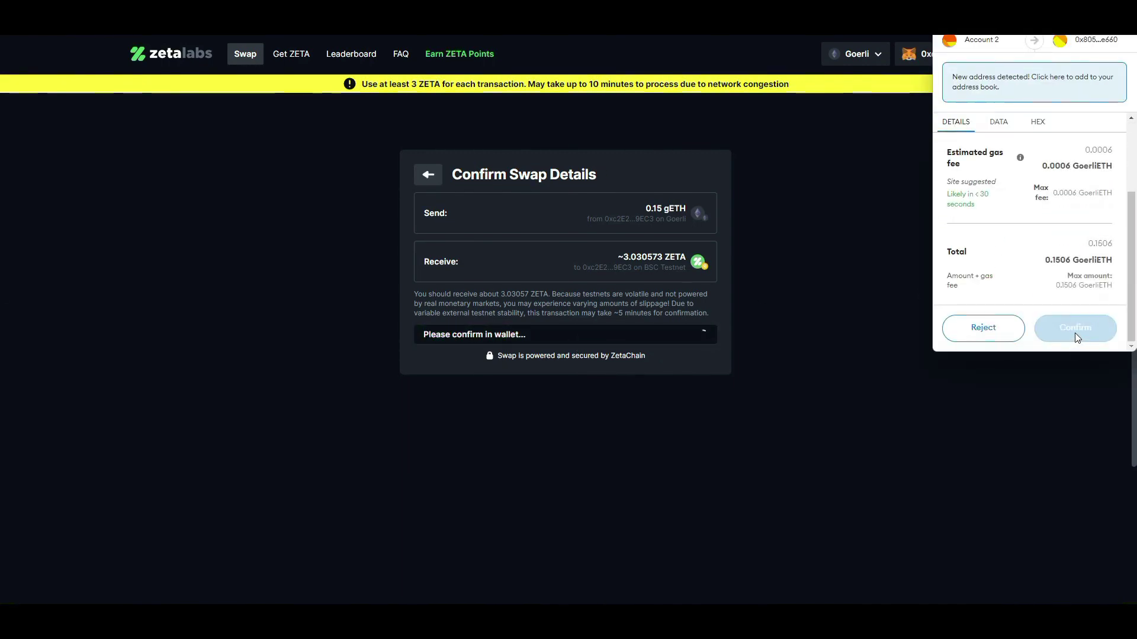
left_click(1074, 328)
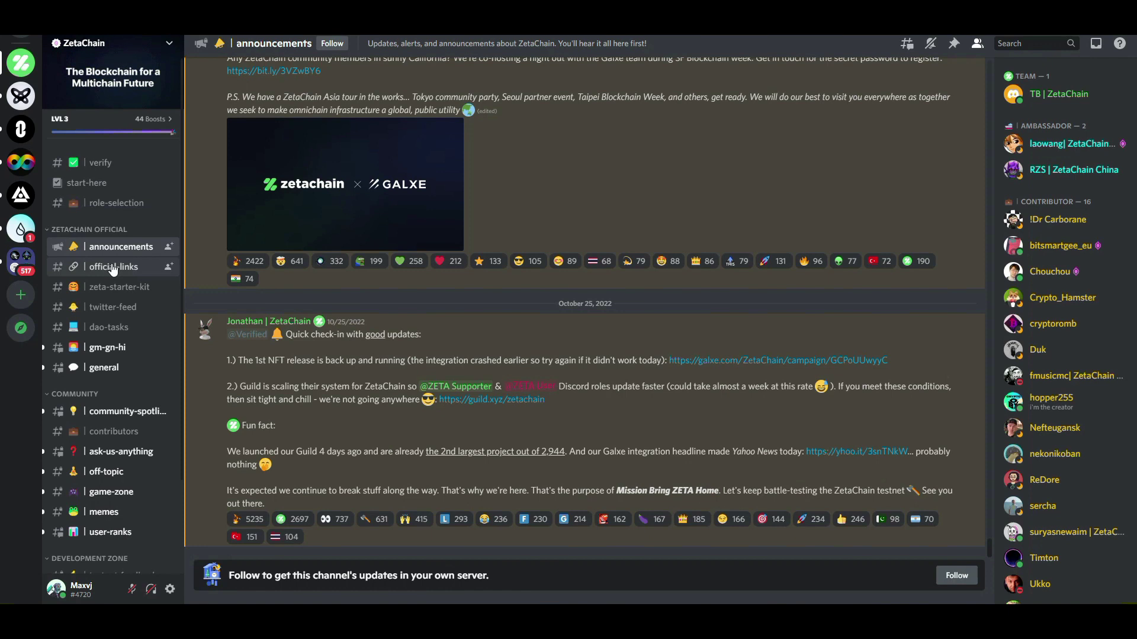
Go to #testnet-feedback and look over another user's posted swap screenshot.
scroll(112, 227, "down", 2)
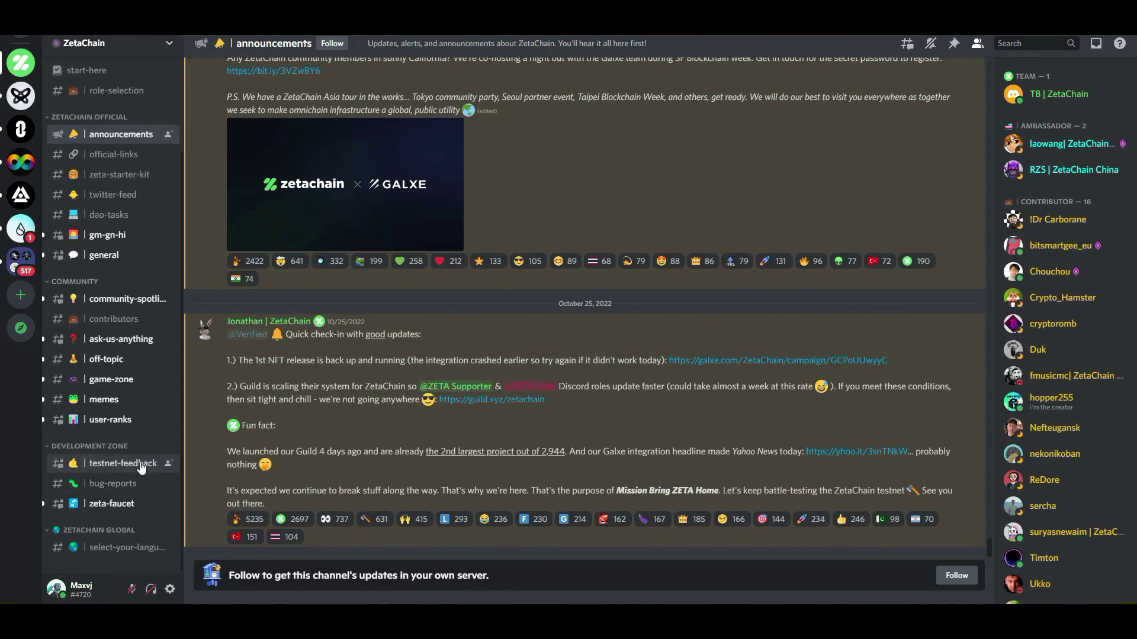
left_click(122, 465)
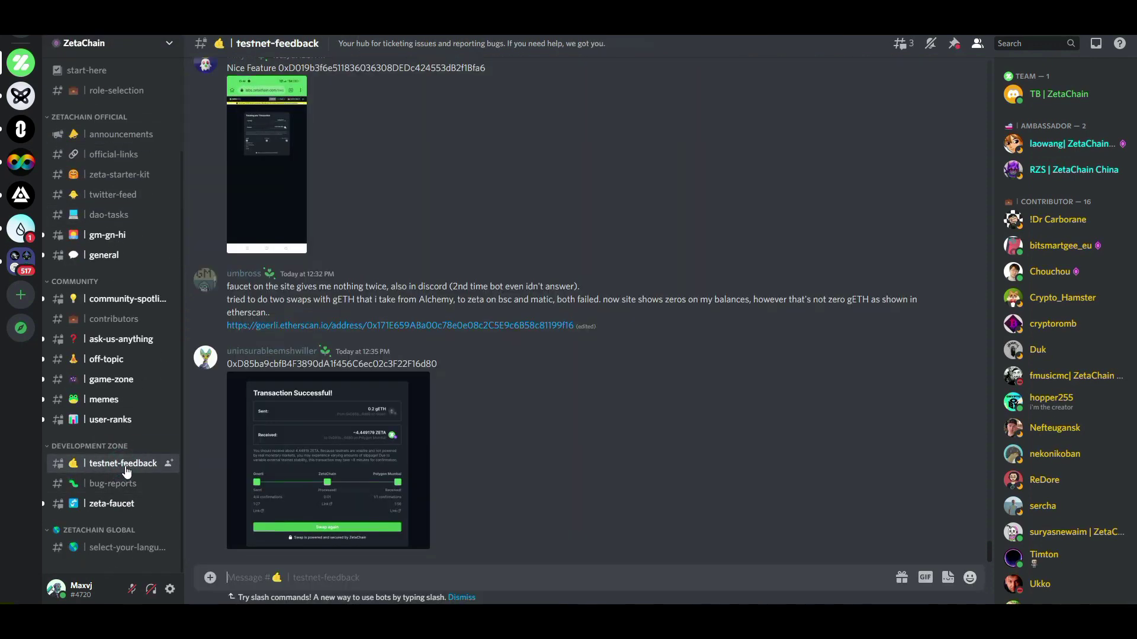
scroll(501, 386, "up", 5)
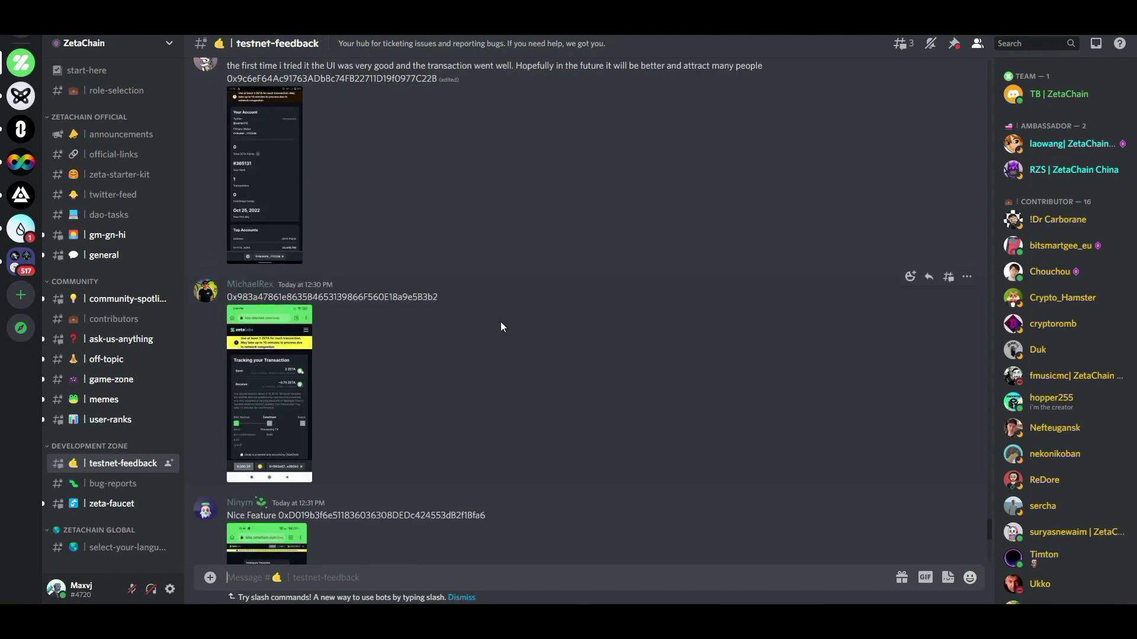
scroll(501, 320, "up", 5)
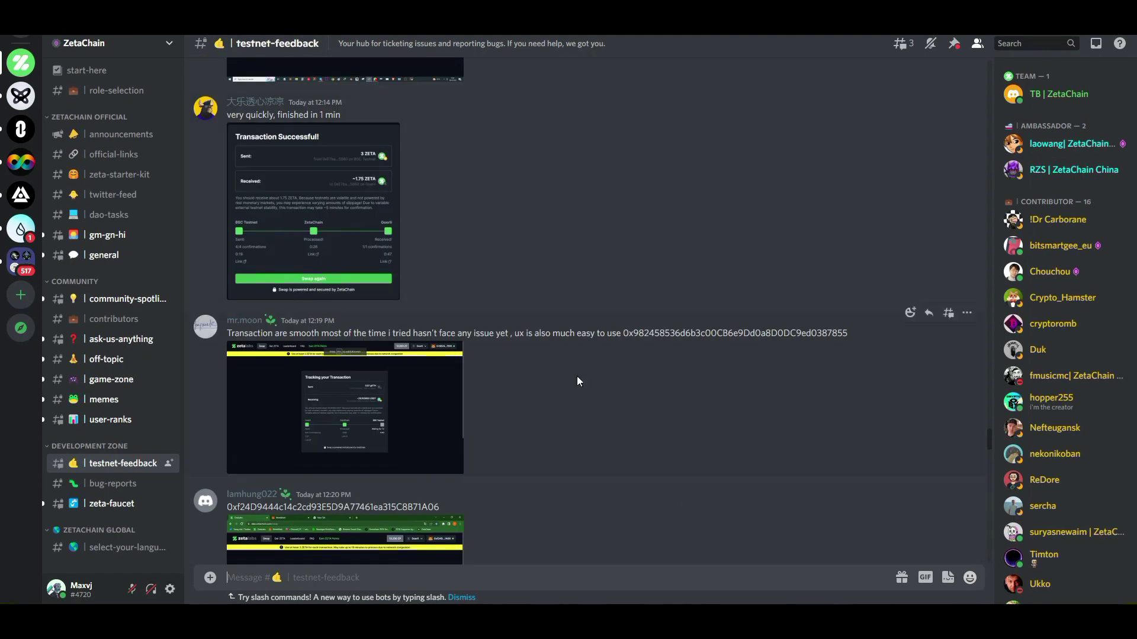
left_click(395, 209)
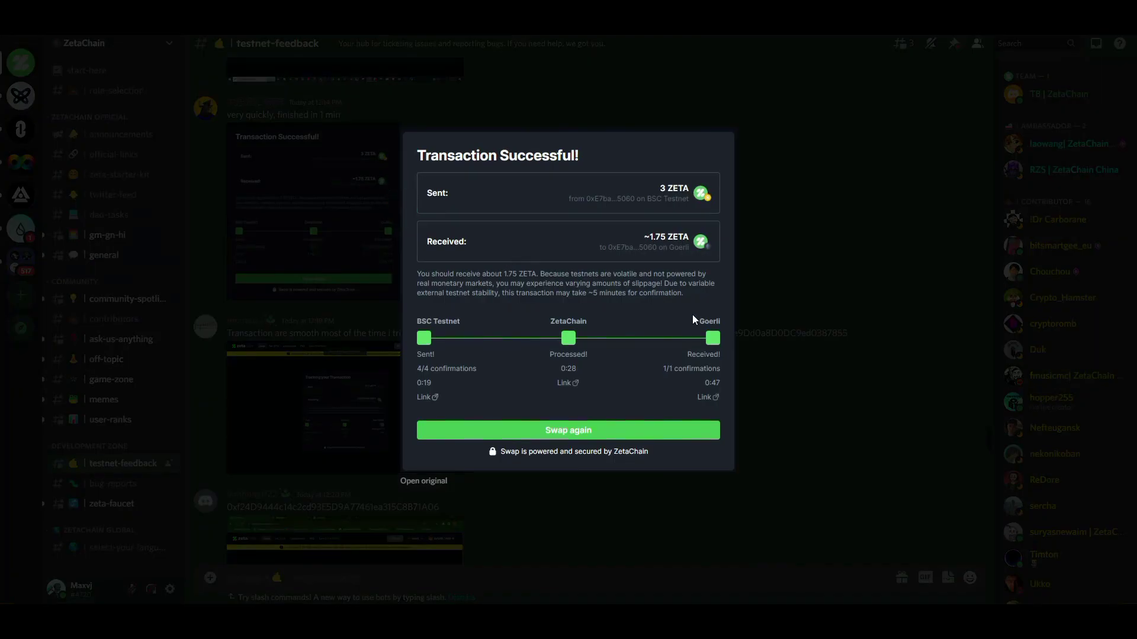
left_click(769, 276)
scroll(542, 282, "up", 5)
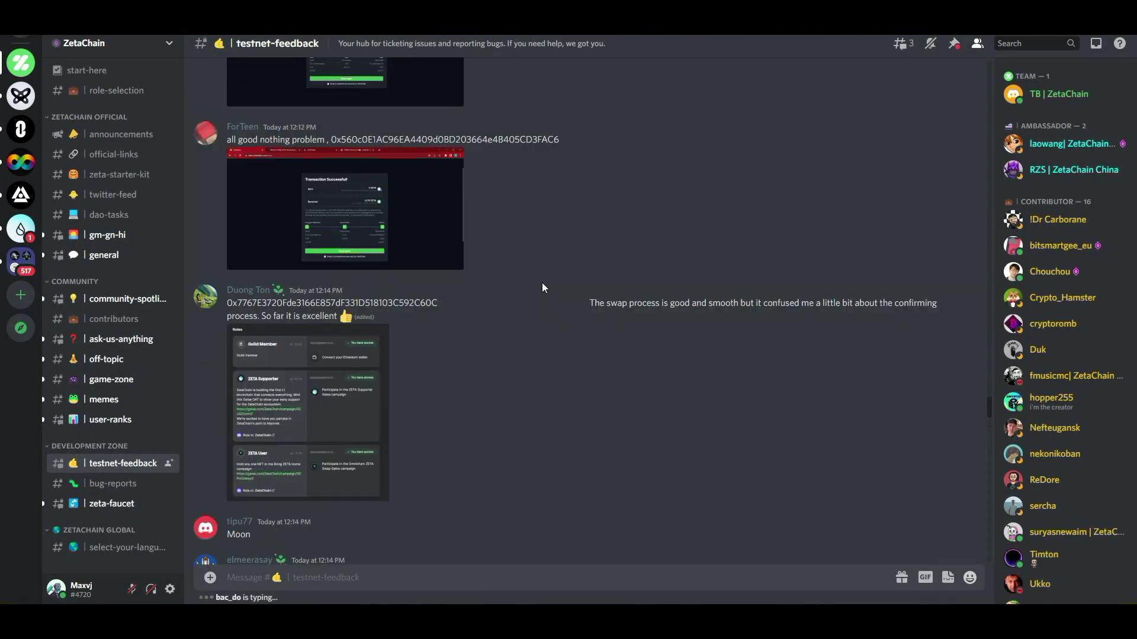
scroll(542, 282, "up", 3)
scroll(542, 283, "down", 10)
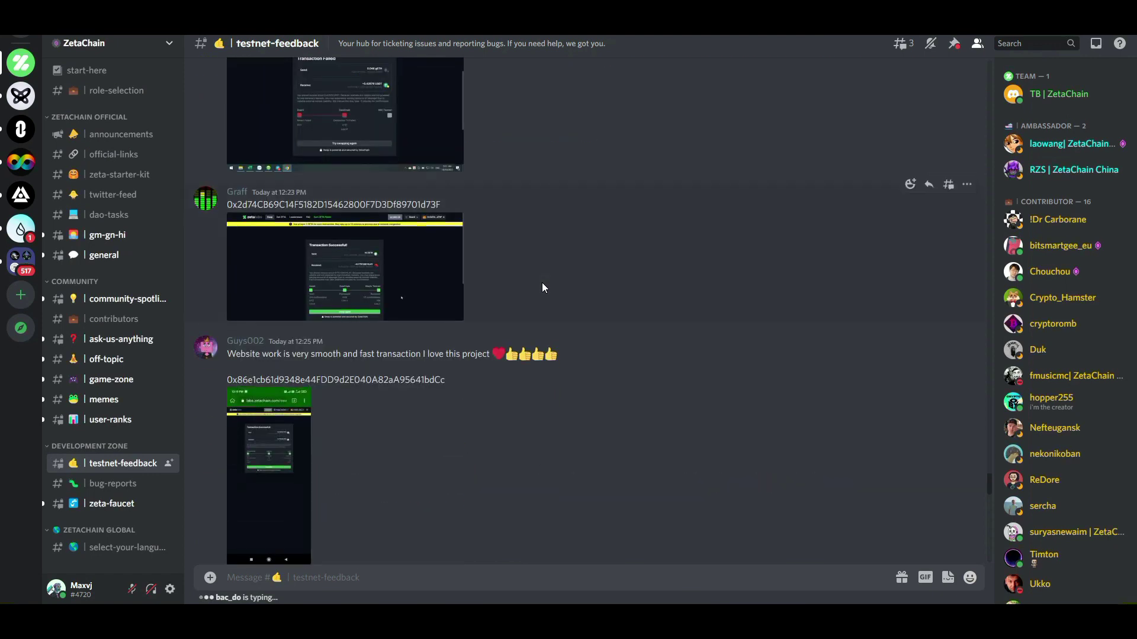
Attach the swap screenshot, remove the extra unknown.png, and write 'good'.
key("ctrl+v")
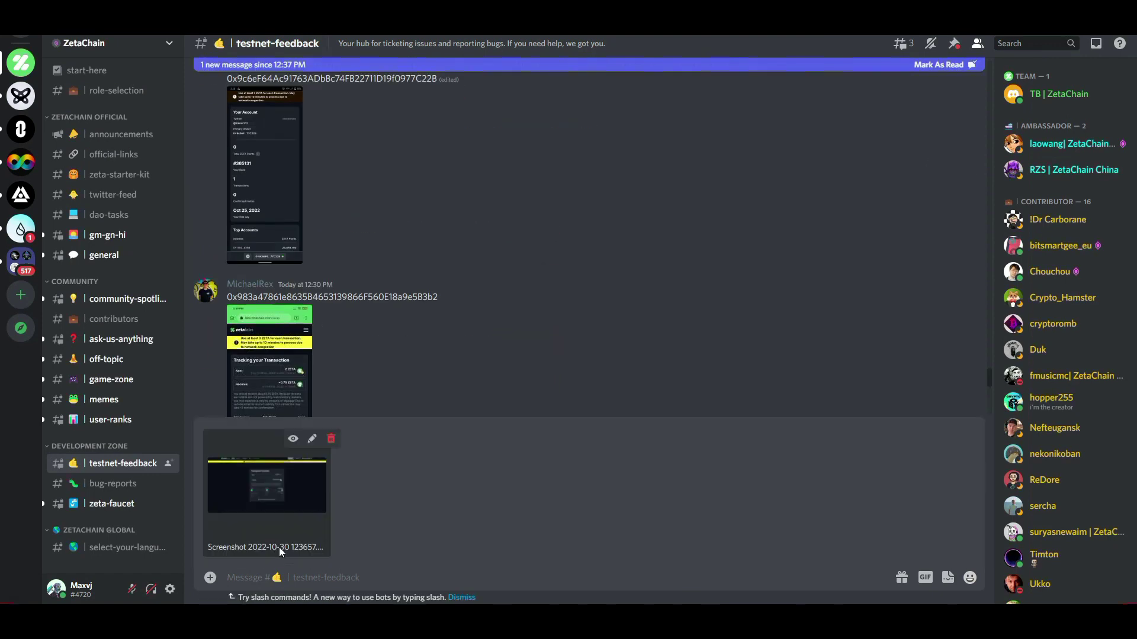
key("ctrl+v")
left_click(473, 439)
scroll(551, 272, "up", 10)
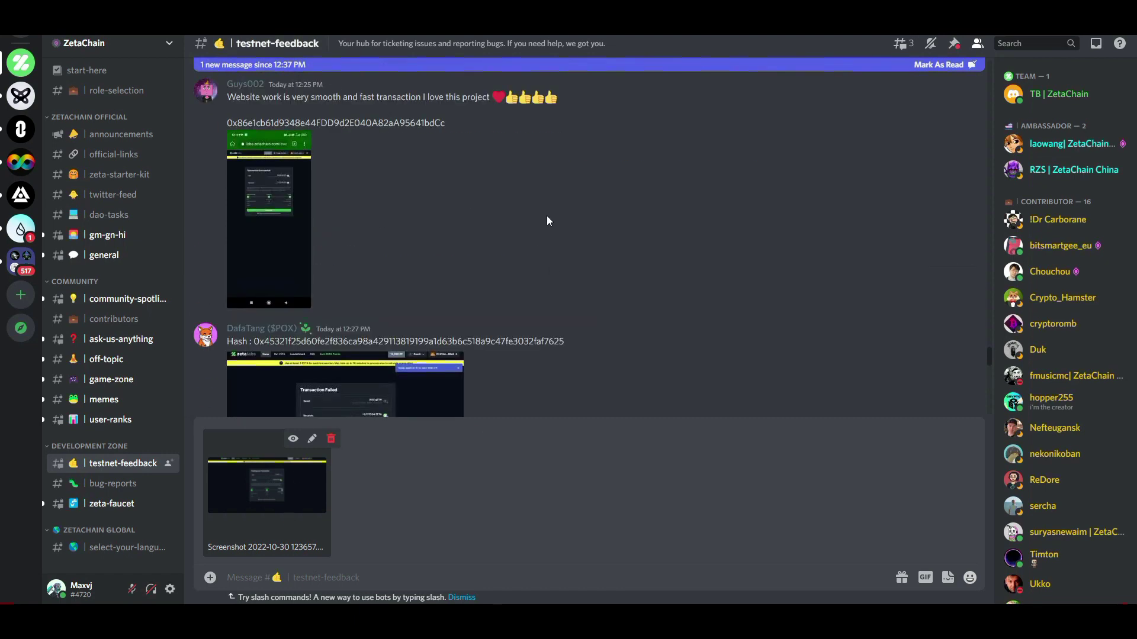
scroll(476, 207, "down", 3)
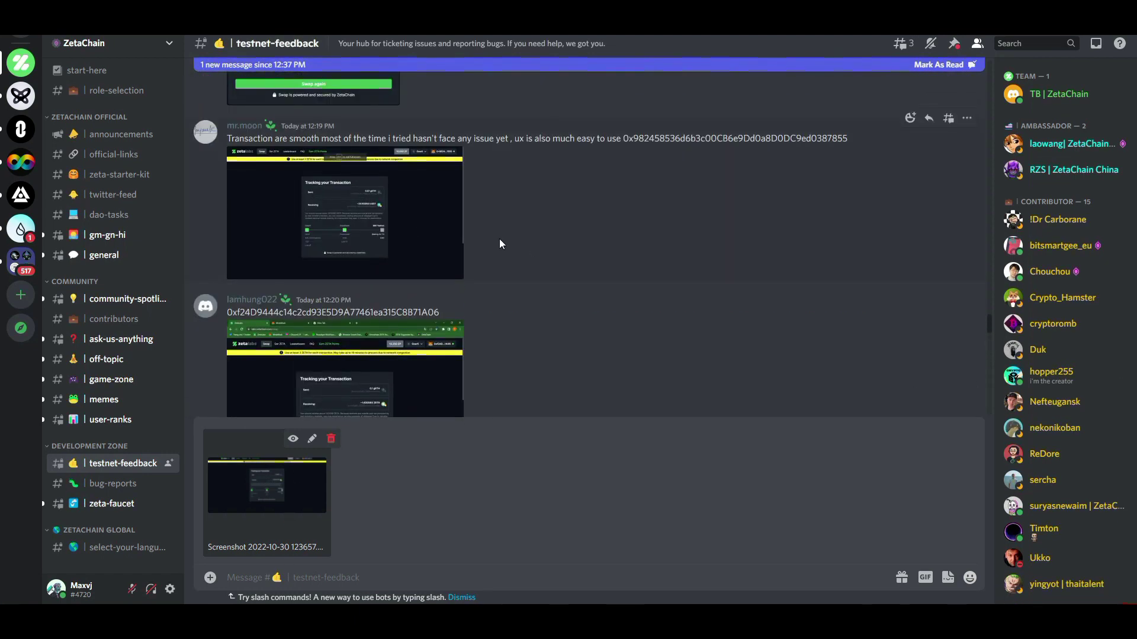
scroll(501, 241, "down", 3)
type("good")
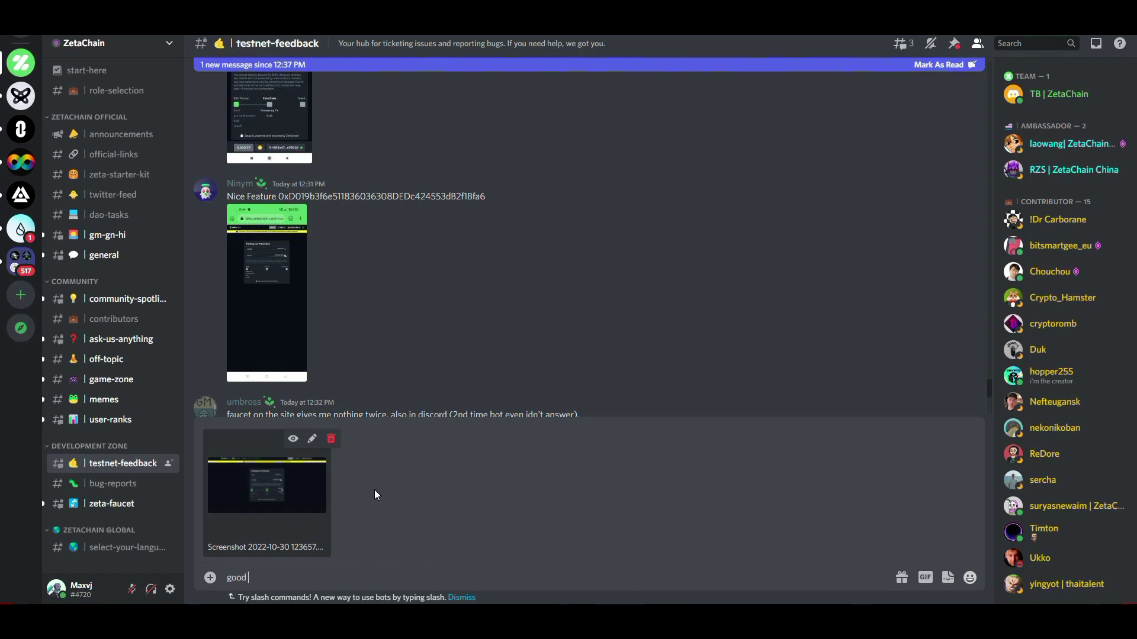
scroll(449, 202, "down", 10)
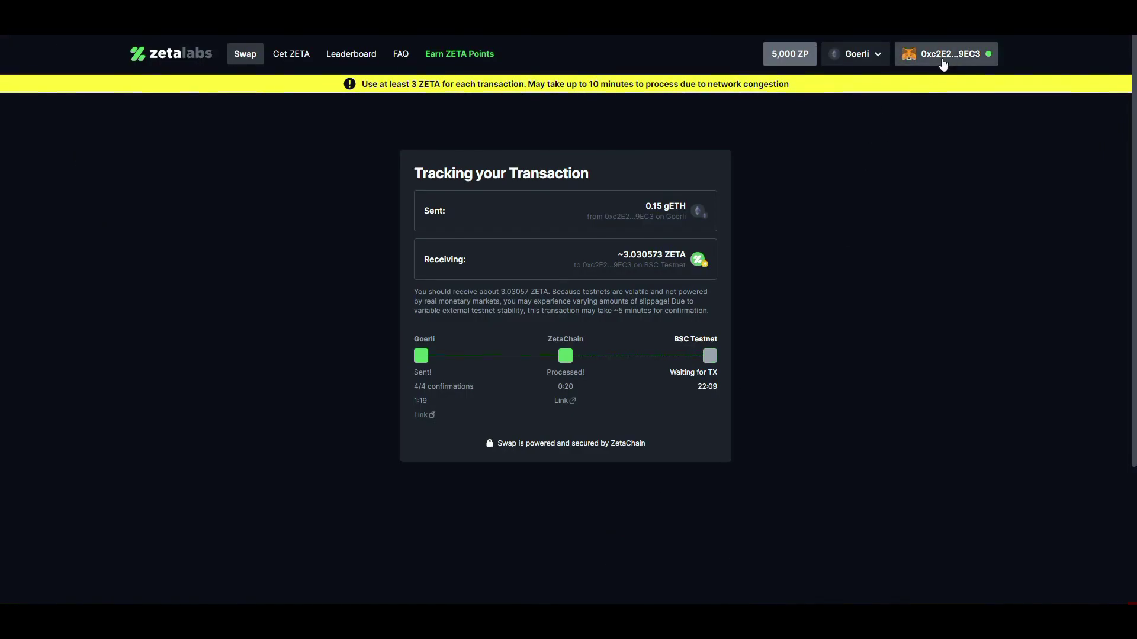
Copy the wallet address from ZetaLabs, paste it after 'good', and send the message.
left_click(943, 65)
left_click(548, 362)
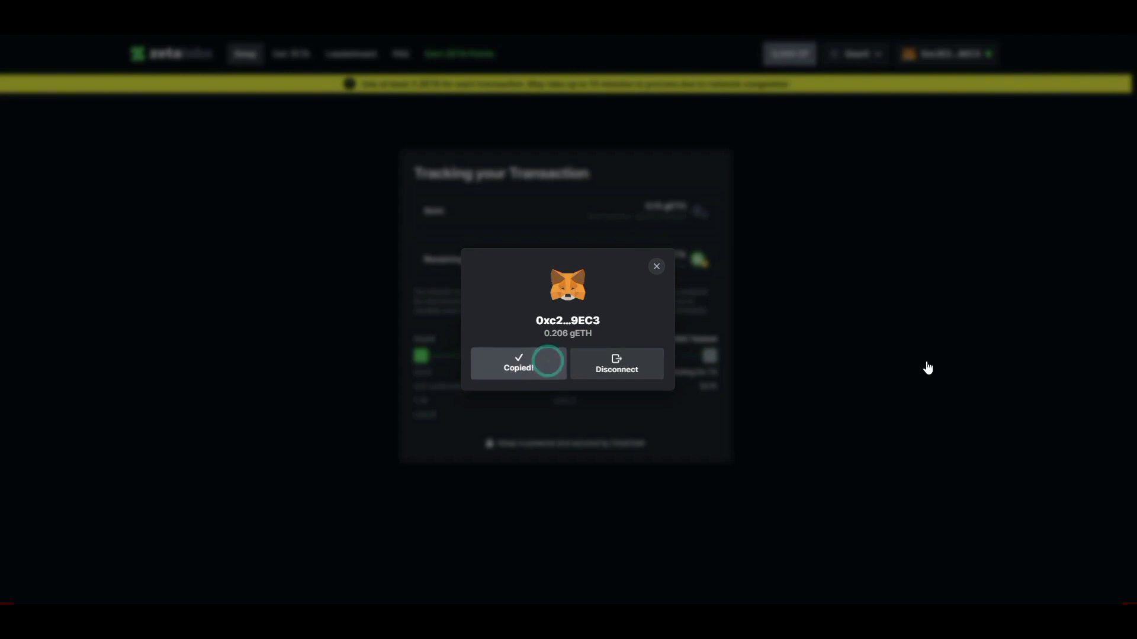
left_click(930, 359)
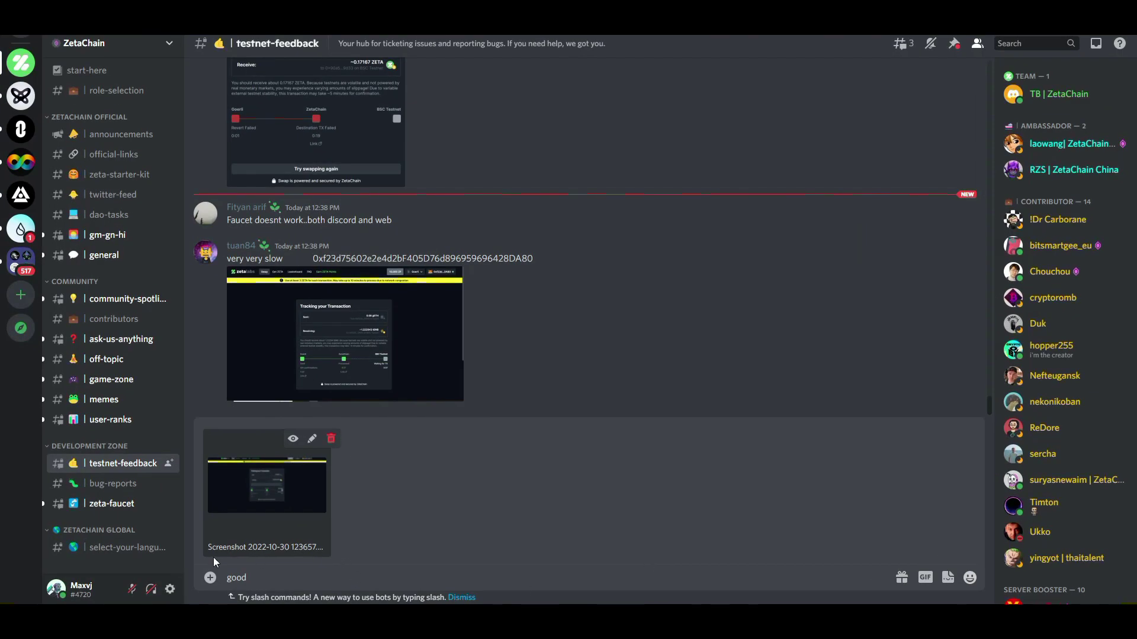
left_click(262, 579)
type("0xc2E2153eA6A85006B7259B9f79009D487e939EC3")
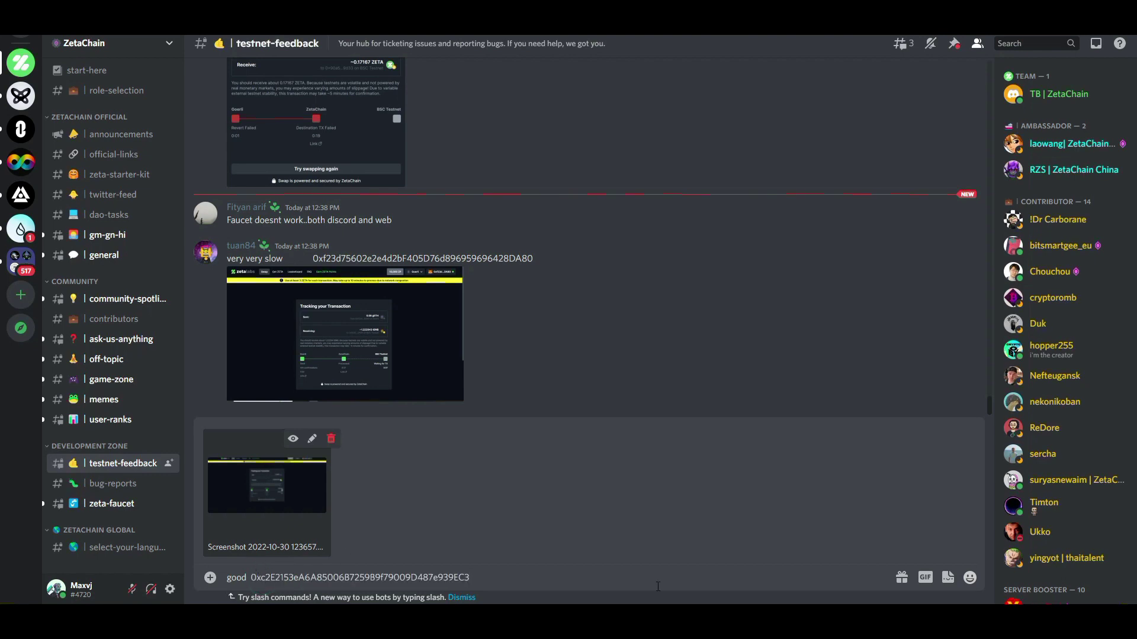
key("Return")
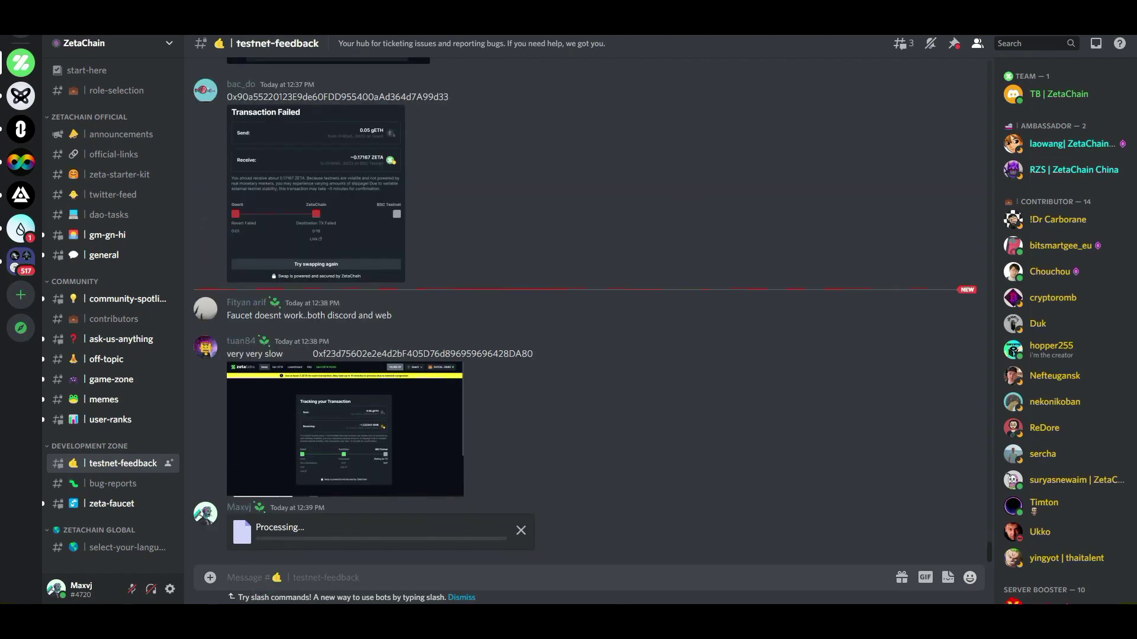
key("alt+Tab")
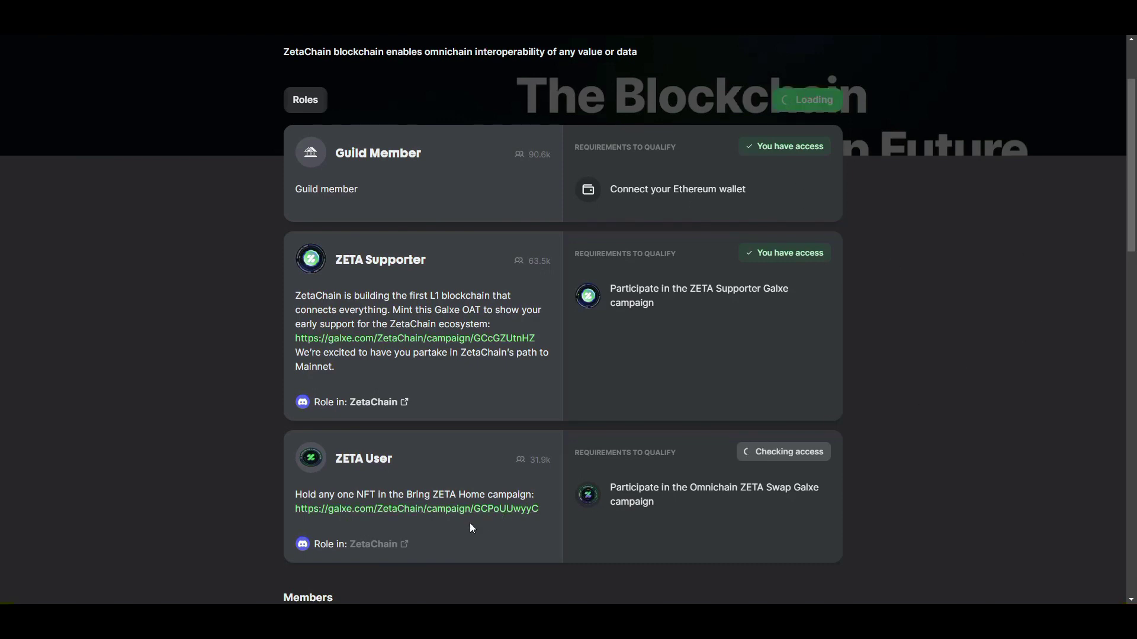
Follow the galxe.com campaign link listed under the ZETA User role.
left_click(367, 511)
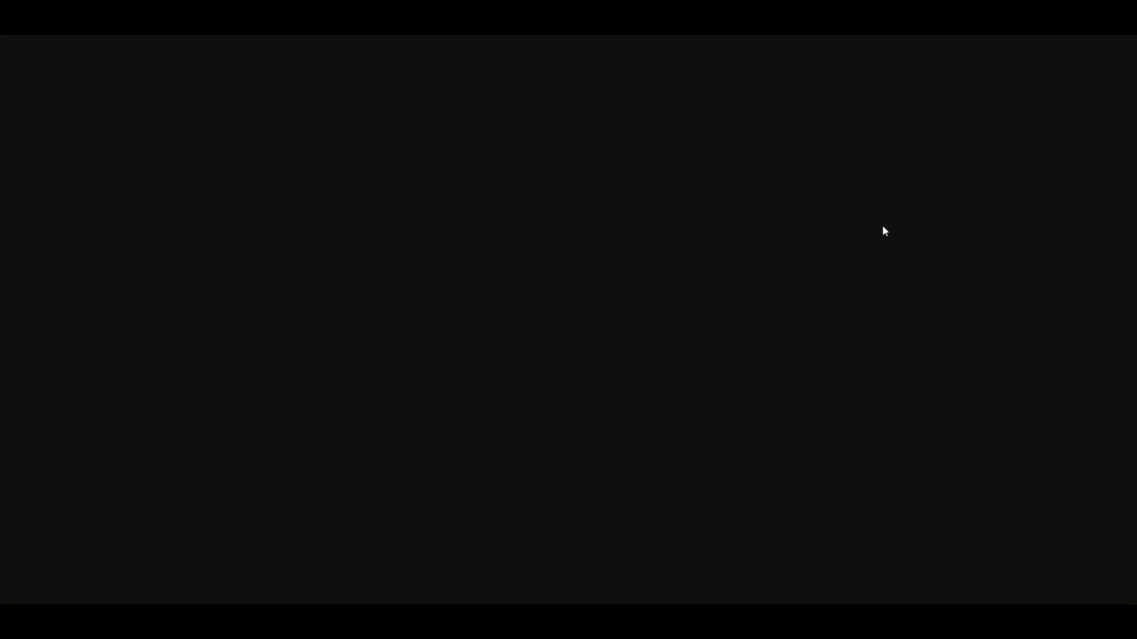